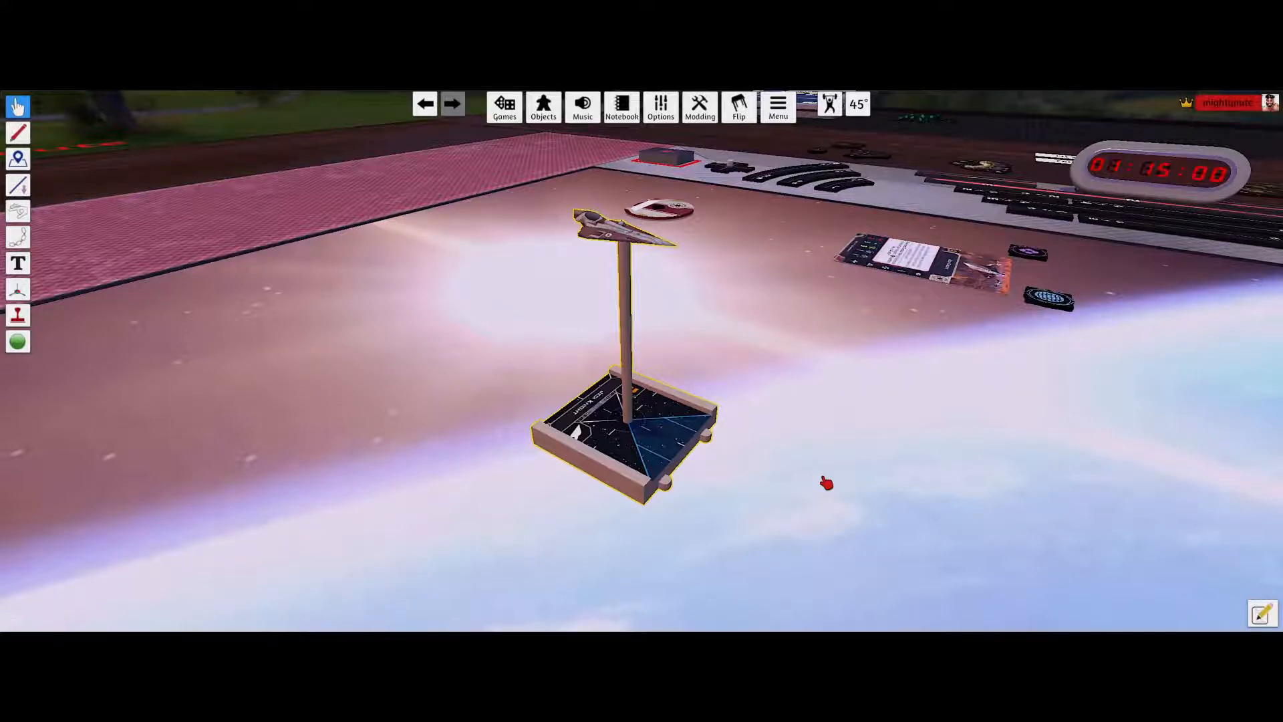
# Open the Jedi Knight ship's custom model settings and select its Diffuse/Image URL.
pyautogui.rightClick(673, 426)
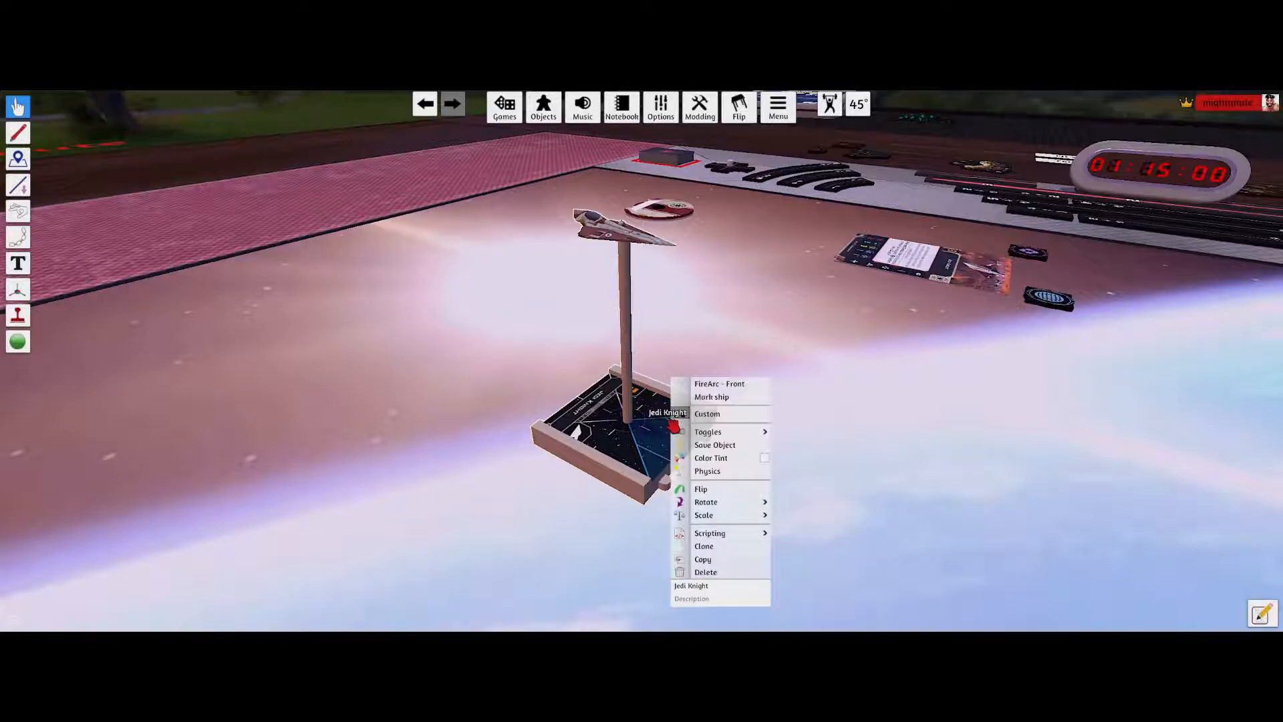
pyautogui.click(707, 415)
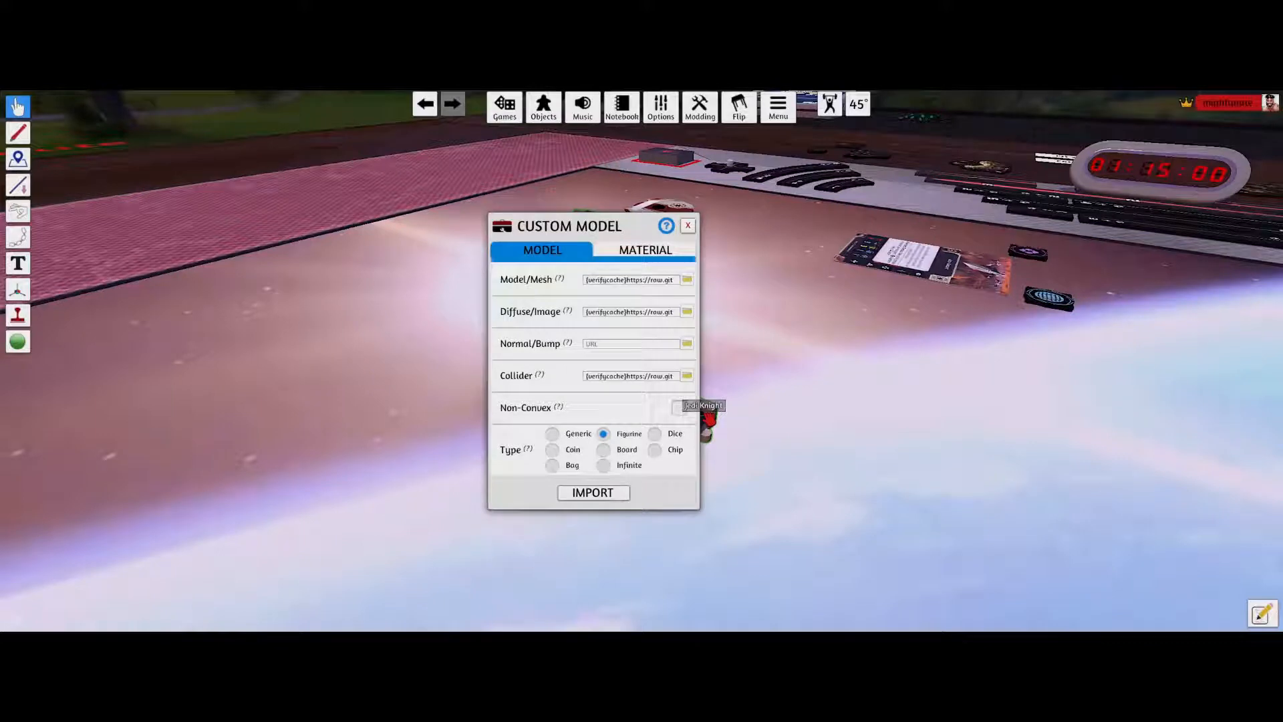
pyautogui.click(616, 314)
pyautogui.click(576, 311)
pyautogui.click(596, 311)
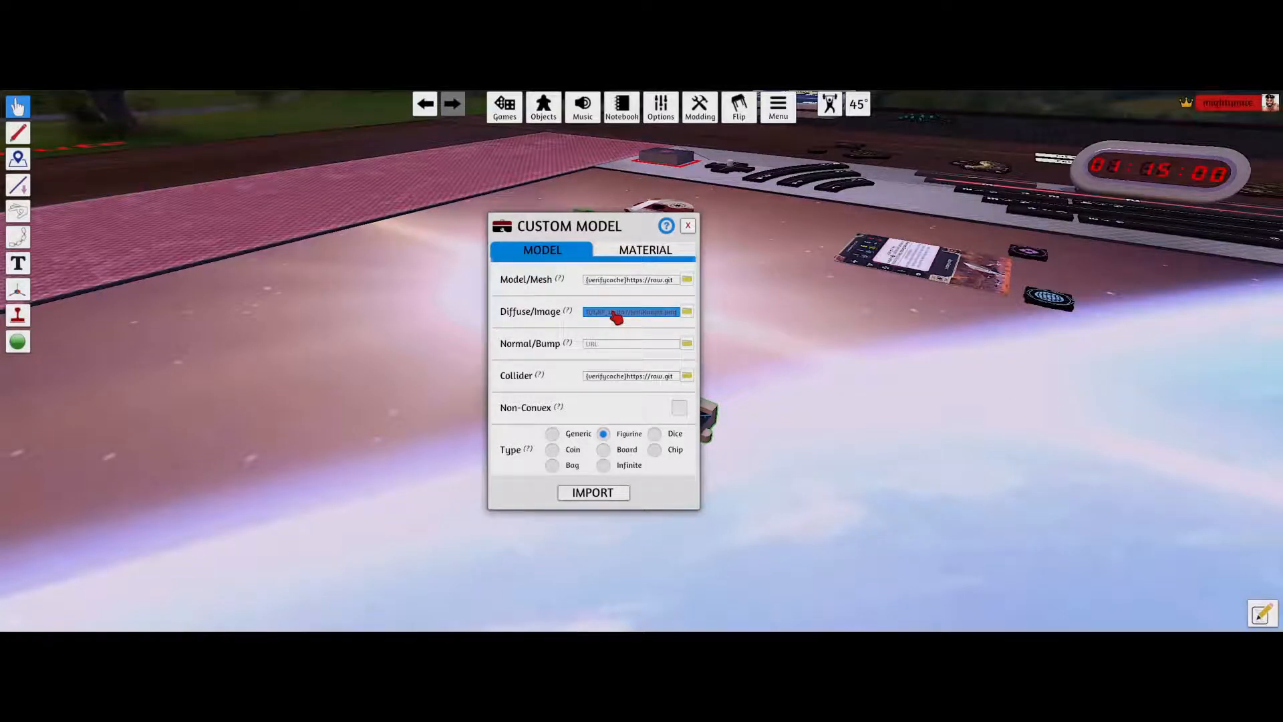
# Open the diffuse image URL in a new browser tab, removing the cache prefix before the address.
pyautogui.hotkey('alt', 'Tab')
pyautogui.hotkey('alt', 'Tab')
pyautogui.hotkey('alt', 'Tab')
pyautogui.hotkey('alt', 'Tab')
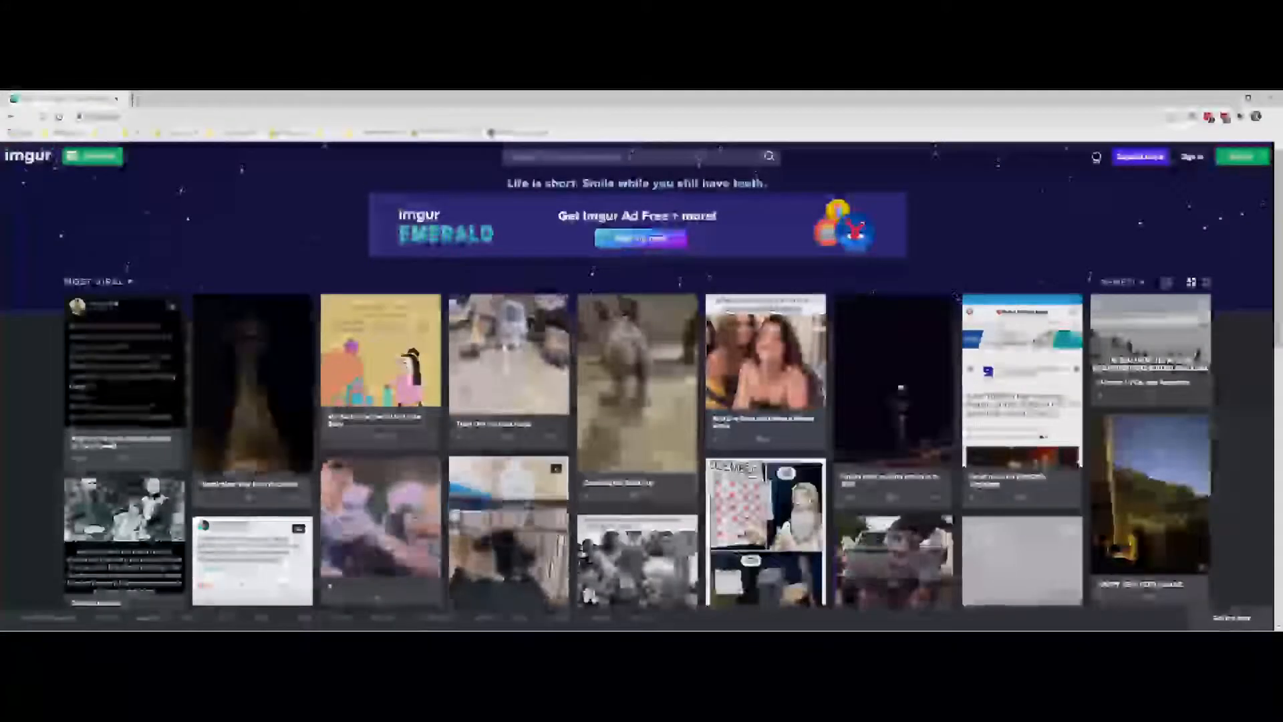
pyautogui.hotkey('ctrl', 't')
pyautogui.write('{verifycache}https://raw.githubusercontent.com/JohnnyCheese/TTS_X-Wing2.0/master/assets/ships/Small/GRP_Delta7/JediKnight.png')
pyautogui.click(93, 116)
pyautogui.press('Delete')
pyautogui.press('Delete')
pyautogui.press('Delete')
pyautogui.press('Delete')
pyautogui.press('Delete')
pyautogui.press('Delete')
pyautogui.press('Delete')
pyautogui.press('Delete')
pyautogui.press('Delete')
pyautogui.press('Delete')
pyautogui.press('Delete')
pyautogui.press('Delete')
pyautogui.press('Delete')
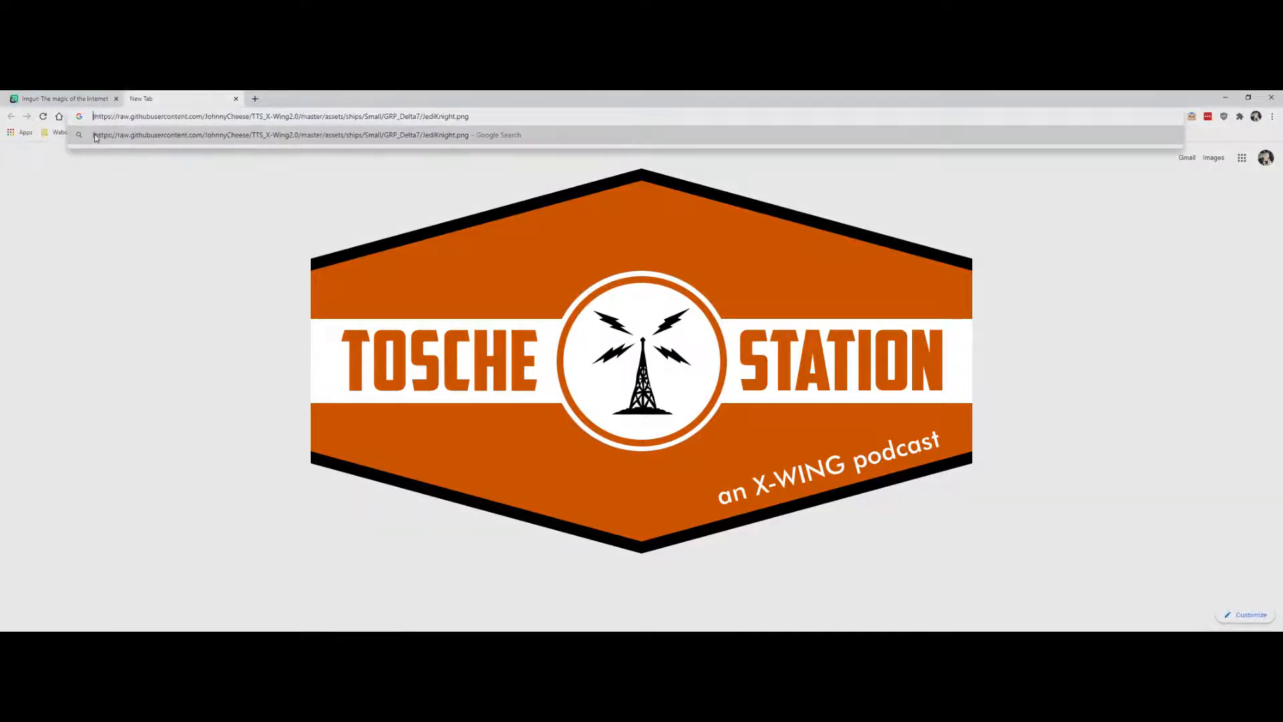
pyautogui.click(95, 137)
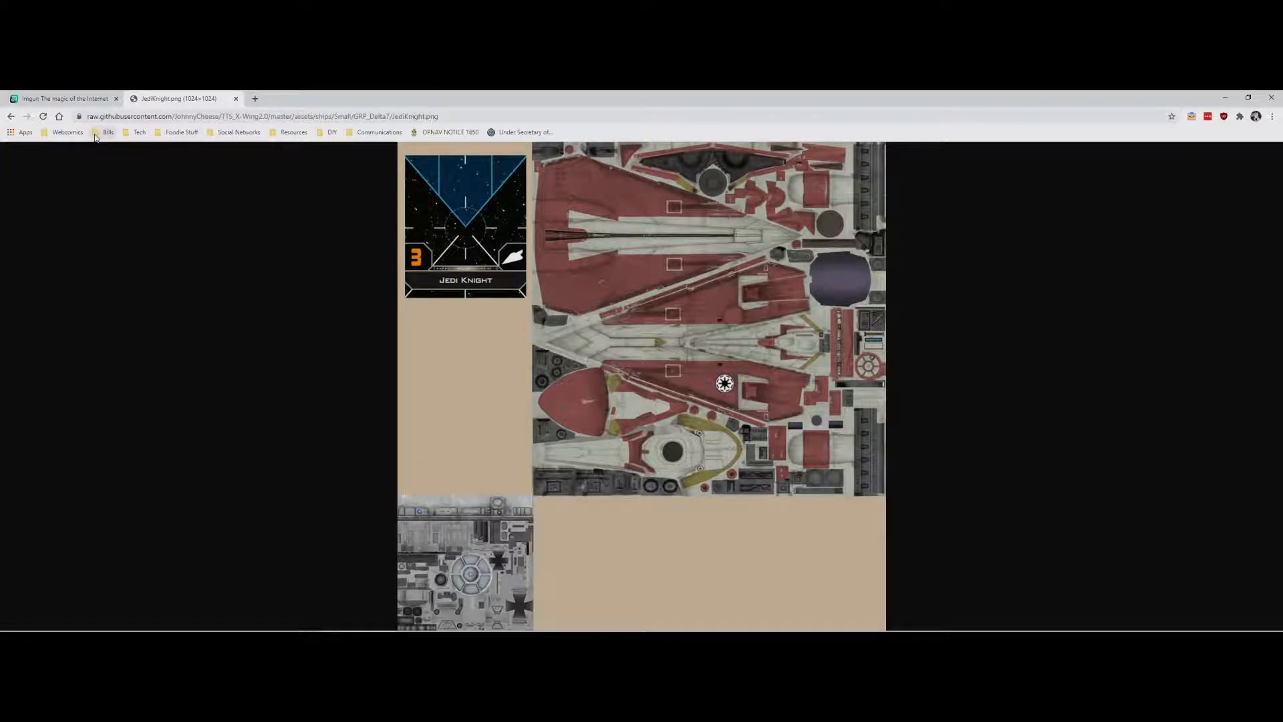
# Copy the Jedi Knight texture image and switch to Photoshop.
pyautogui.rightClick(610, 330)
pyautogui.click(633, 357)
pyautogui.hotkey('alt', 'Tab')
pyautogui.hotkey('alt', 'Tab')
pyautogui.hotkey('alt', 'Tab')
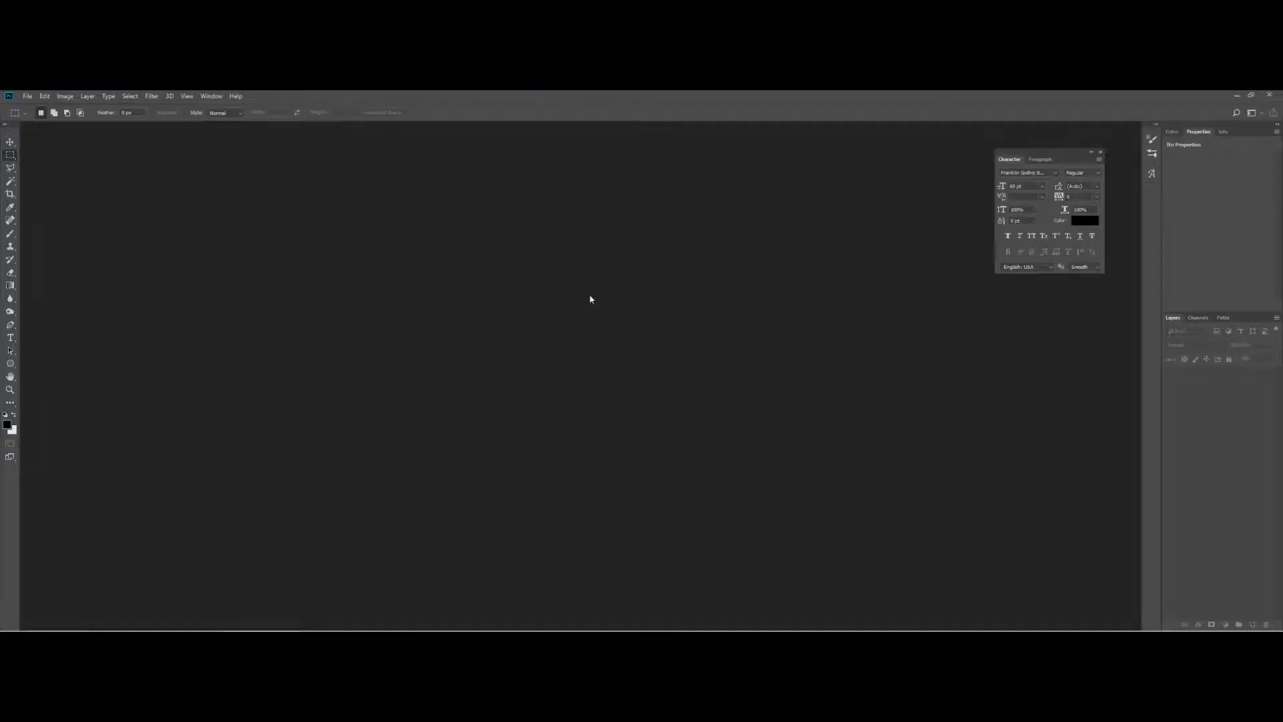
# Create a new clipboard-sized document and paste the texture into it.
pyautogui.hotkey('ctrl', 'n')
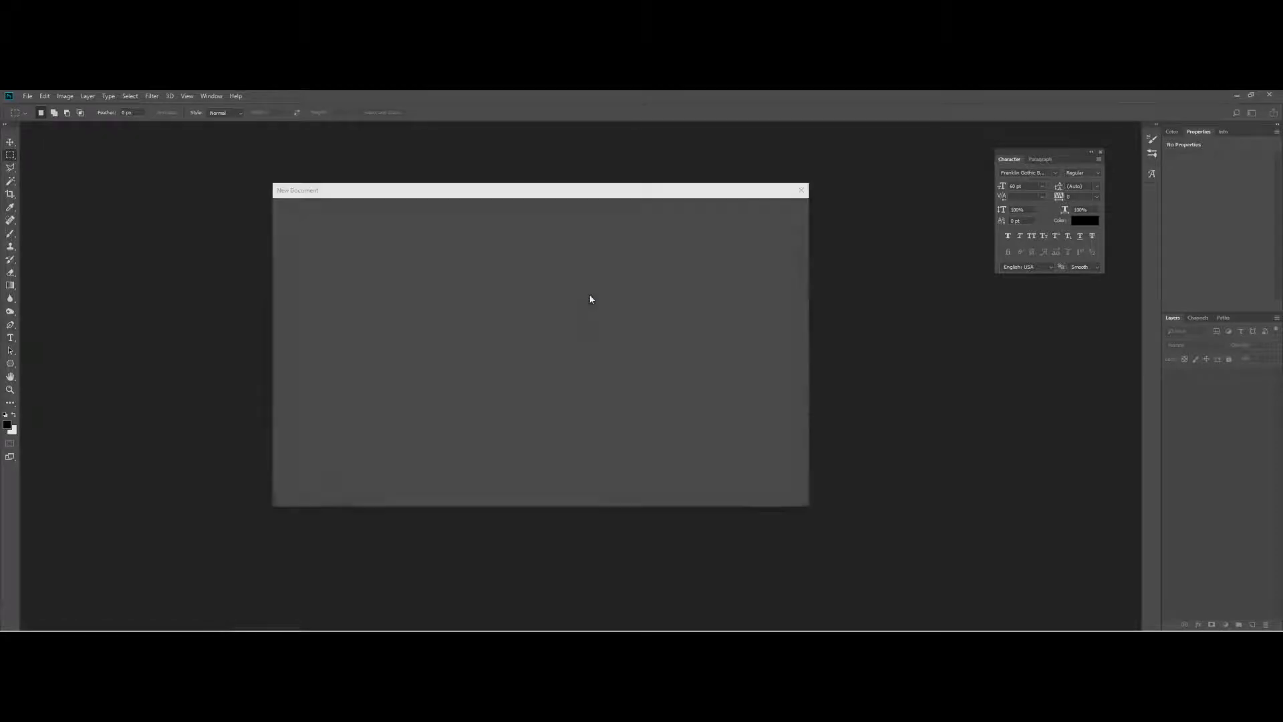
pyautogui.press('Return')
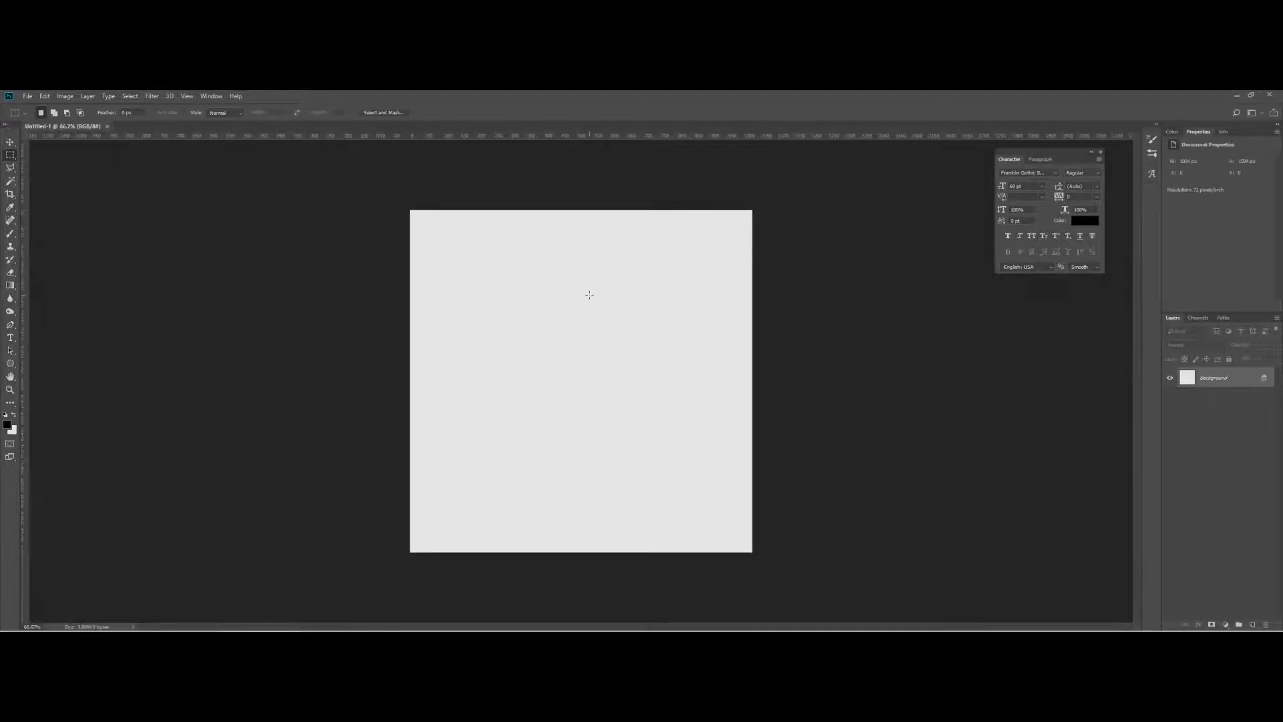
pyautogui.hotkey('ctrl', 'v')
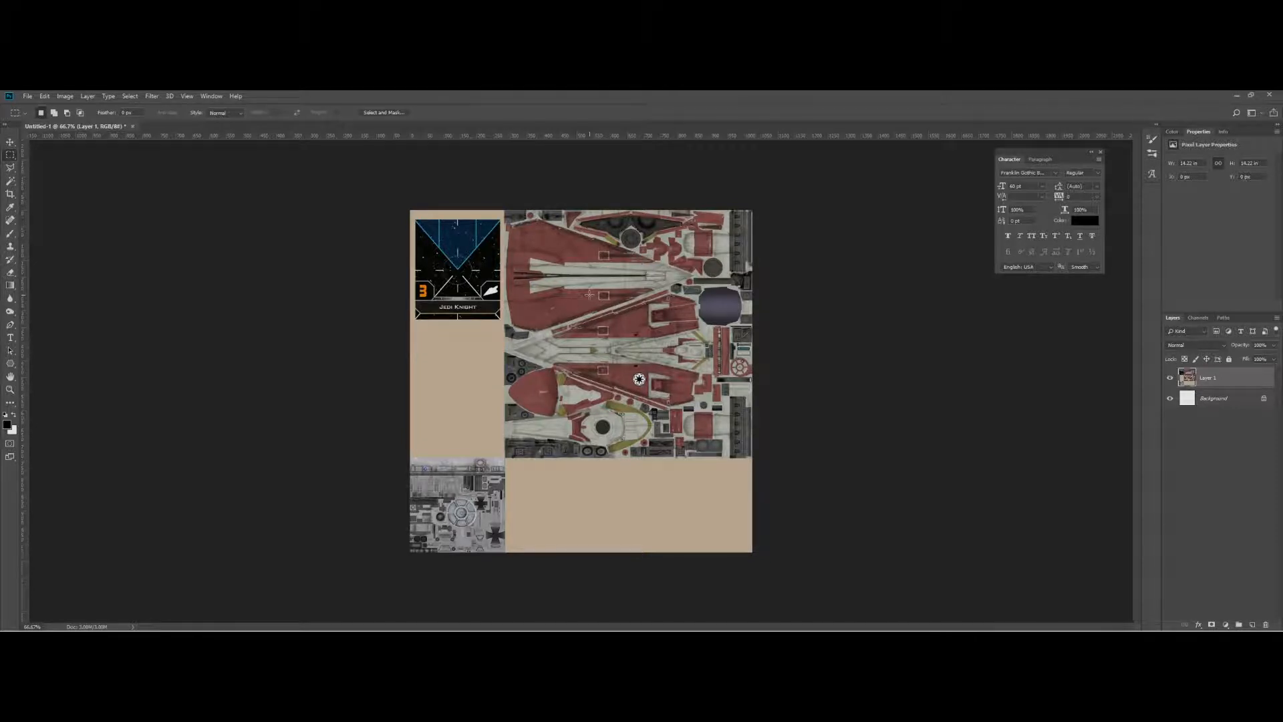
# Select the red hull areas with Color Range, sampling the red paint and setting Fuzziness to 80.
pyautogui.click(130, 97)
pyautogui.click(131, 96)
pyautogui.click(148, 97)
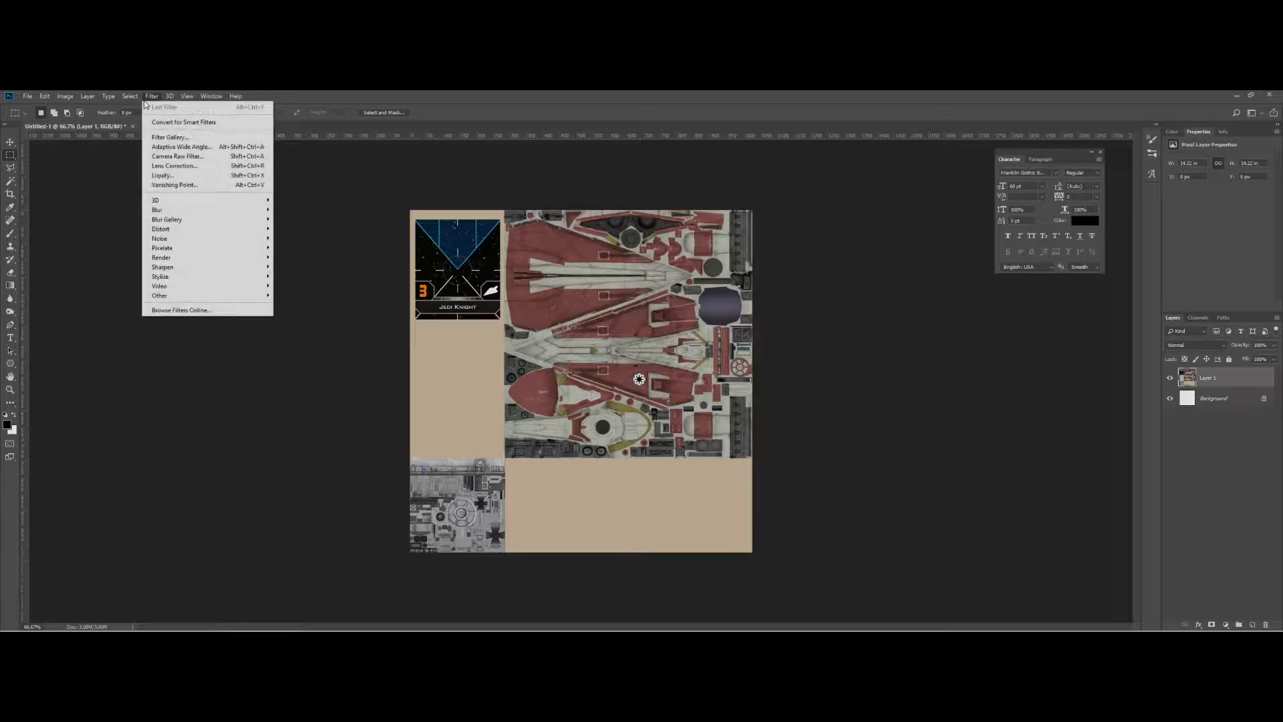
pyautogui.moveTo(130, 97)
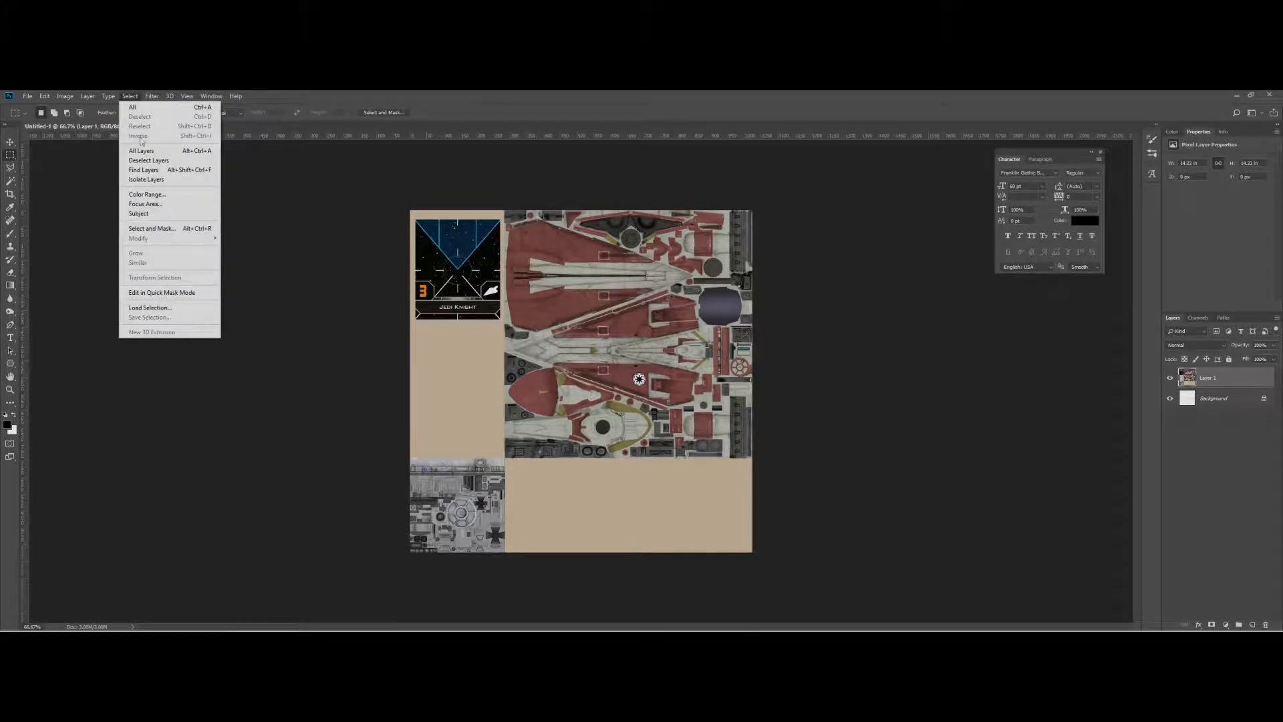
pyautogui.click(140, 191)
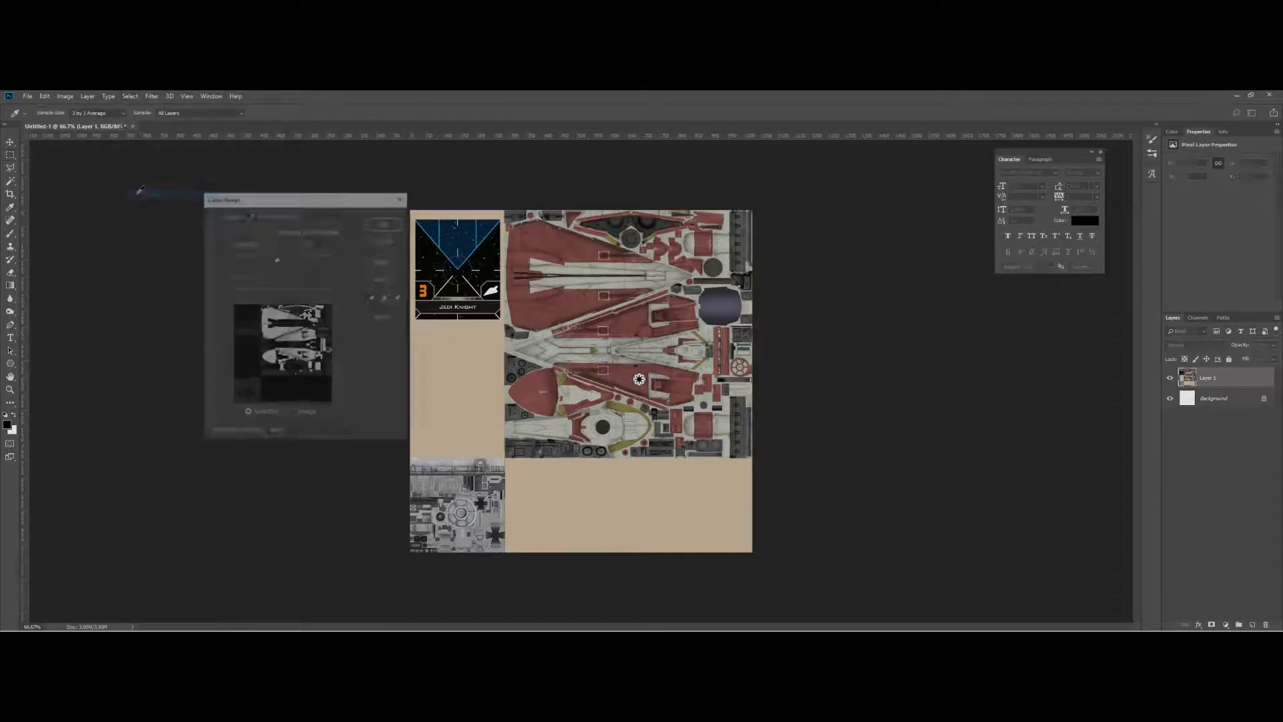
pyautogui.click(579, 251)
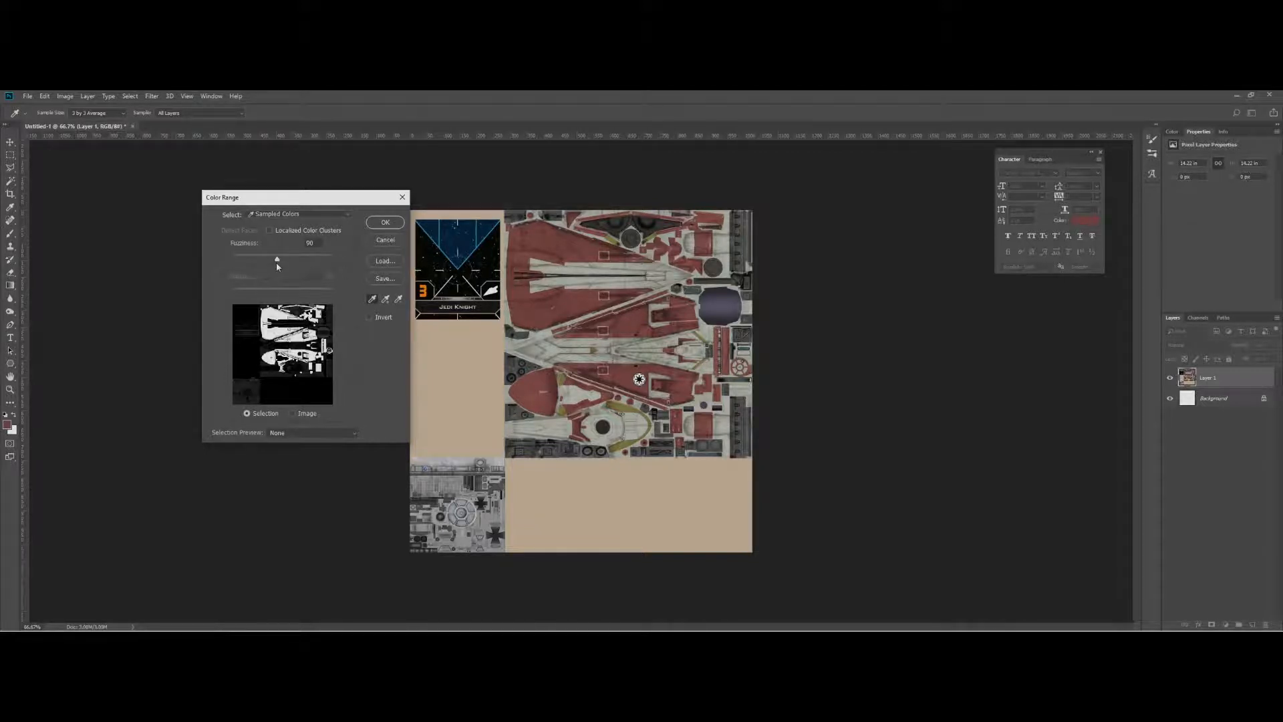
pyautogui.moveTo(278, 260)
pyautogui.mouseDown()
pyautogui.moveTo(306, 267)
pyautogui.moveTo(272, 268)
pyautogui.mouseUp()
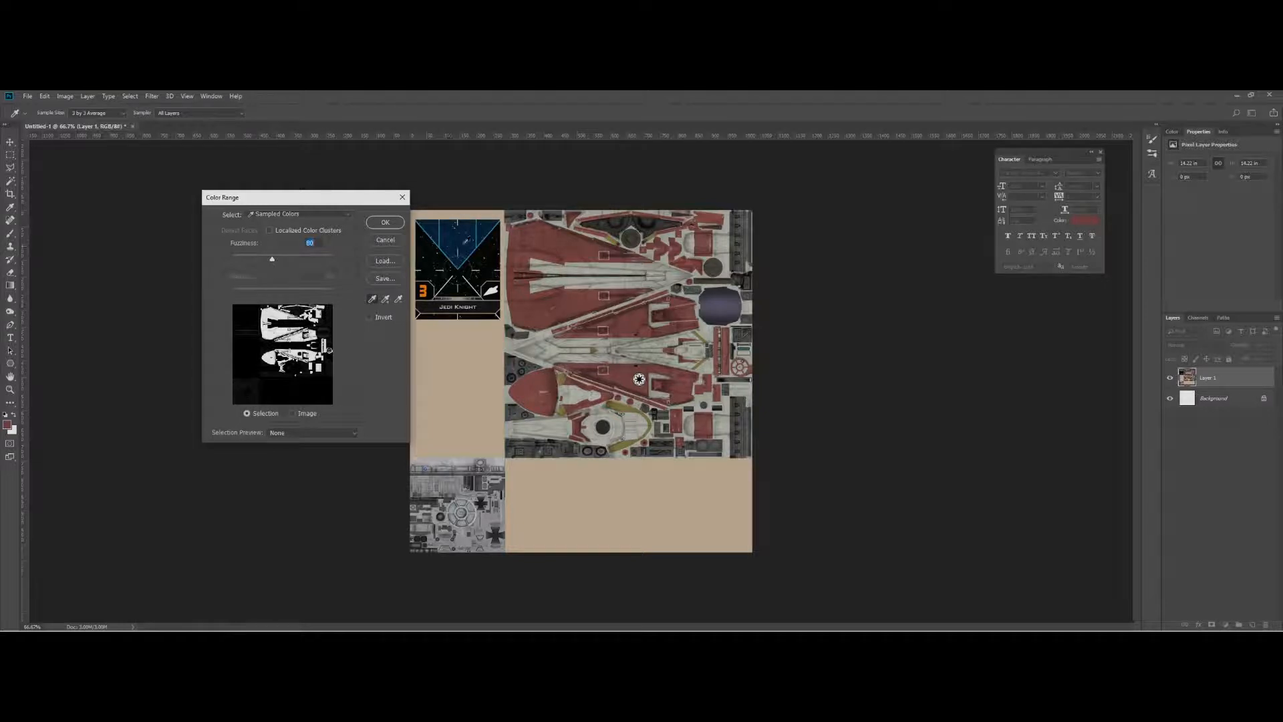
pyautogui.click(381, 222)
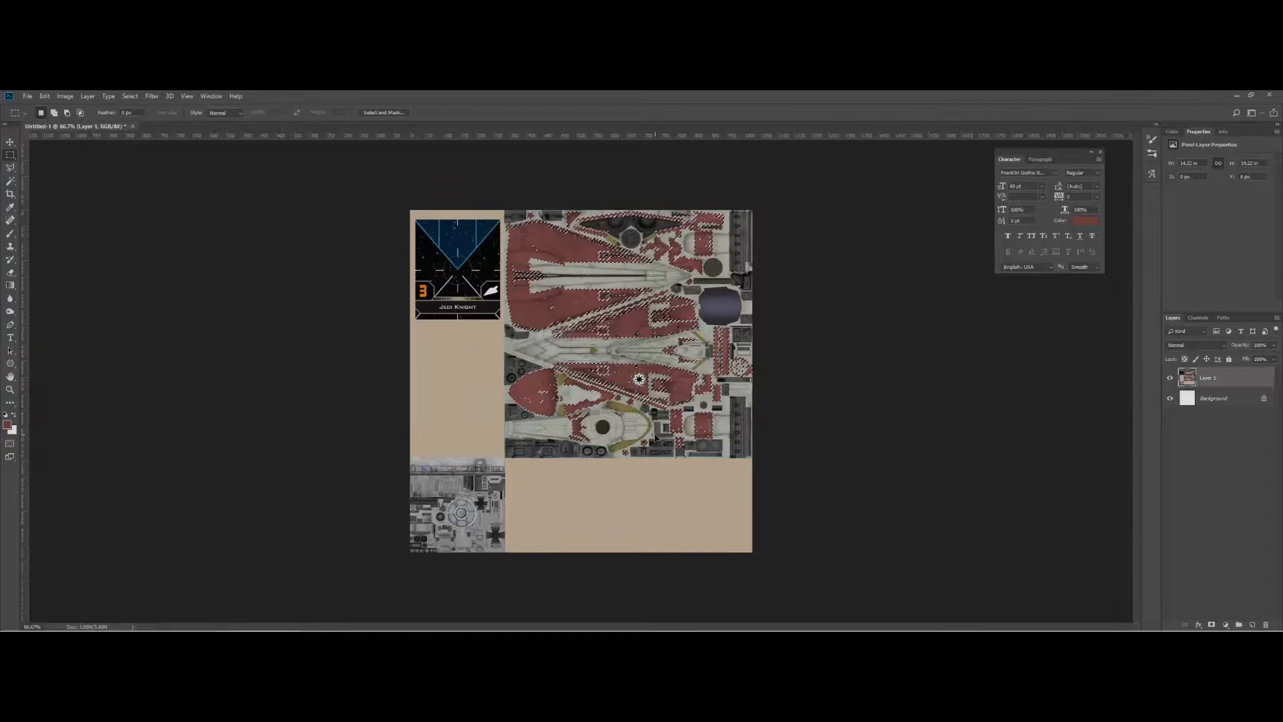
# Add a new empty layer above the texture layer.
pyautogui.hotkey('ctrl', 'n')
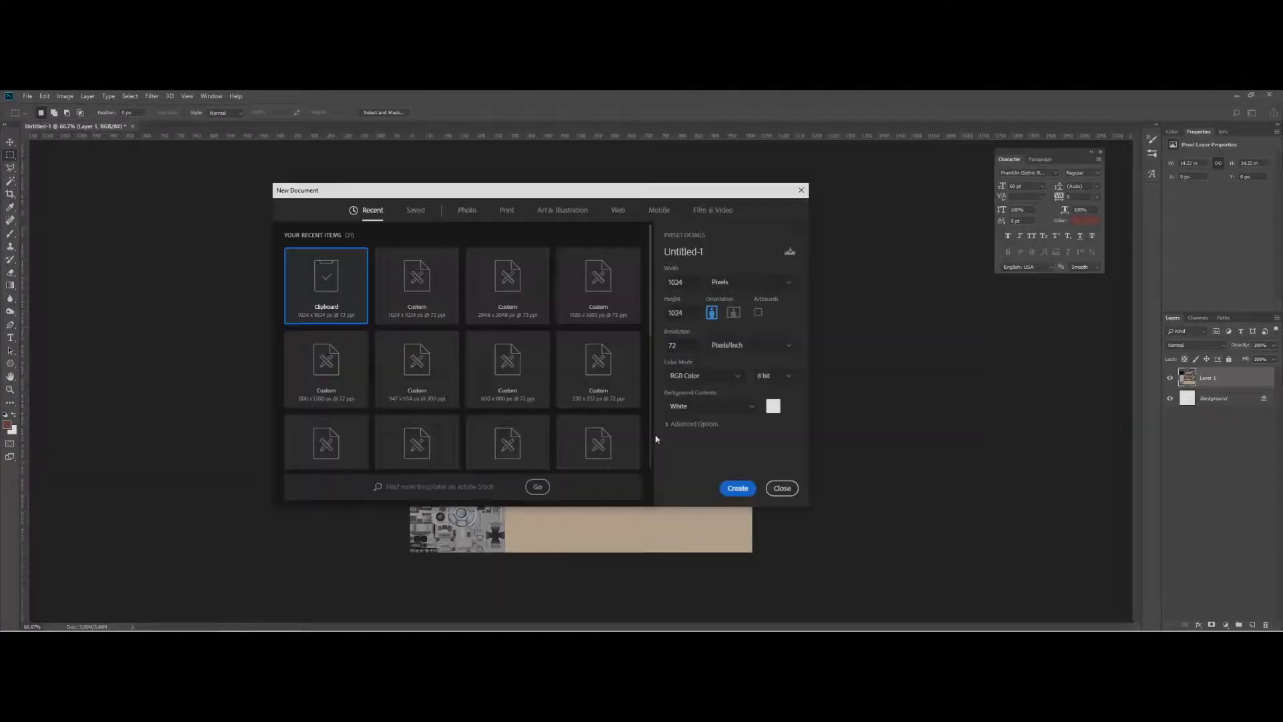
pyautogui.press('Escape')
pyautogui.hotkey('ctrl', 'shift', 'n')
pyautogui.press('Return')
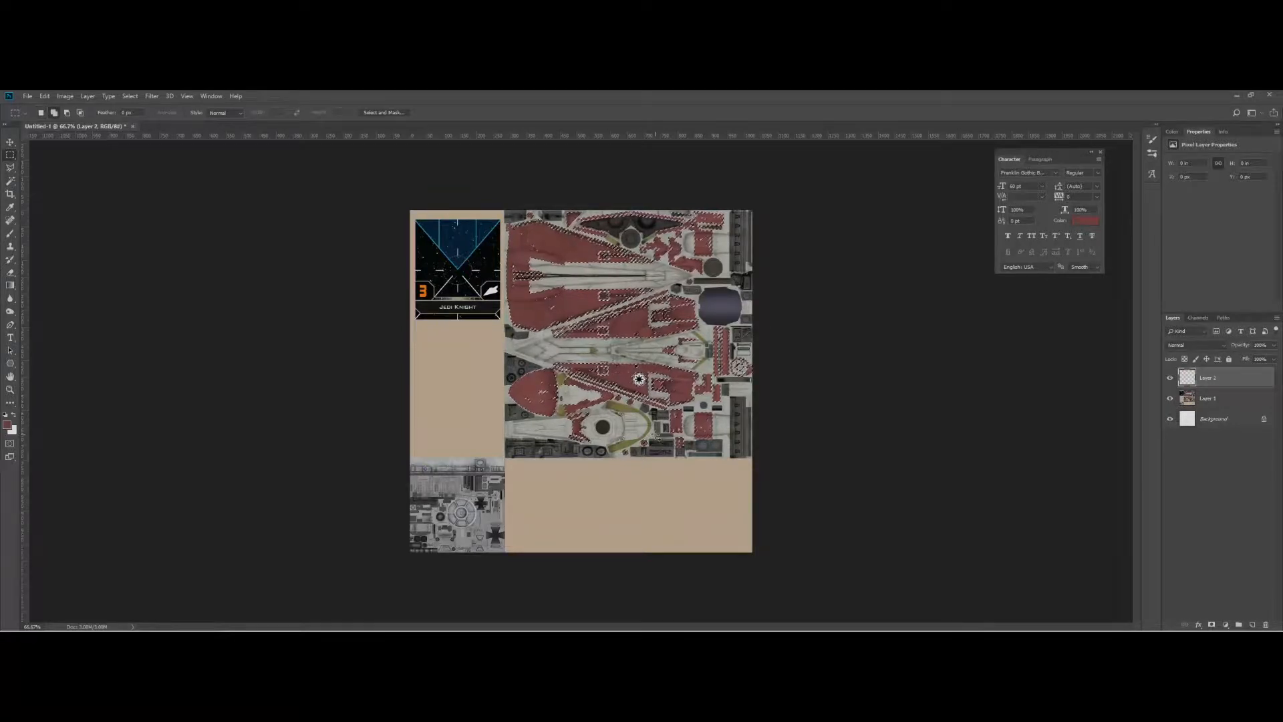
# Fill the selection on the new layer with 50% Gray and deselect.
pyautogui.hotkey('shift', 'F5')
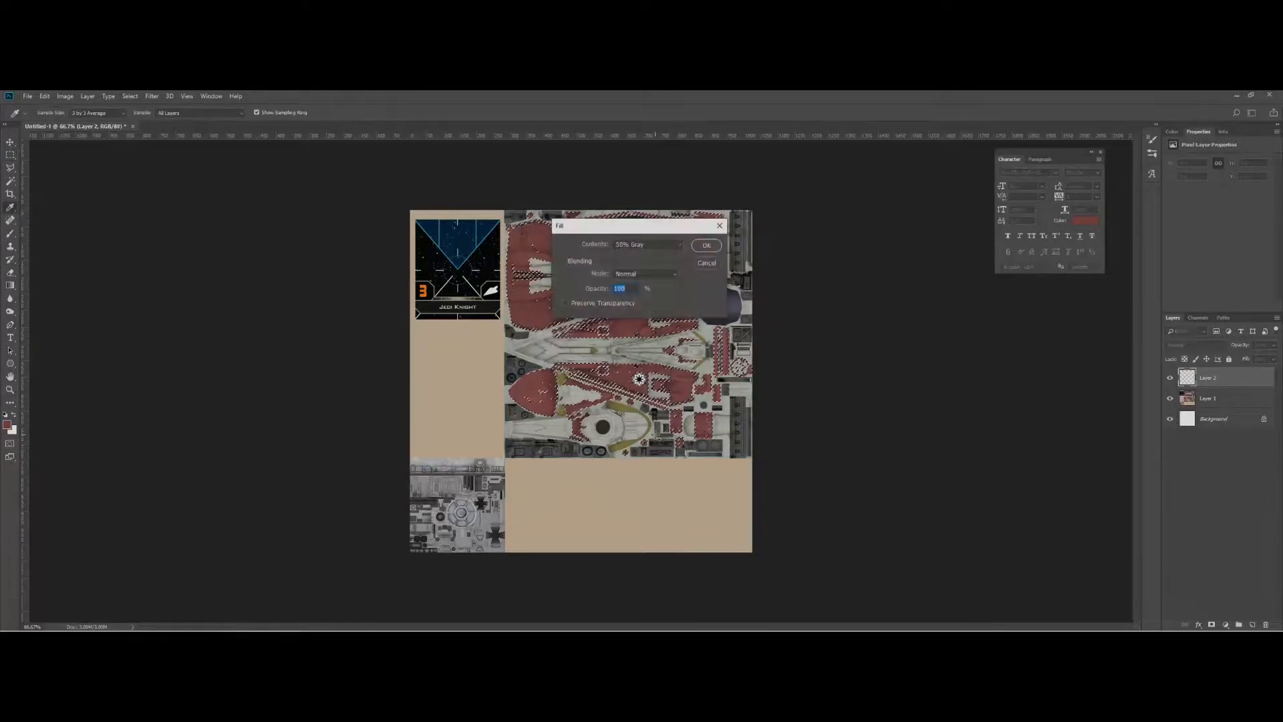
pyautogui.click(715, 247)
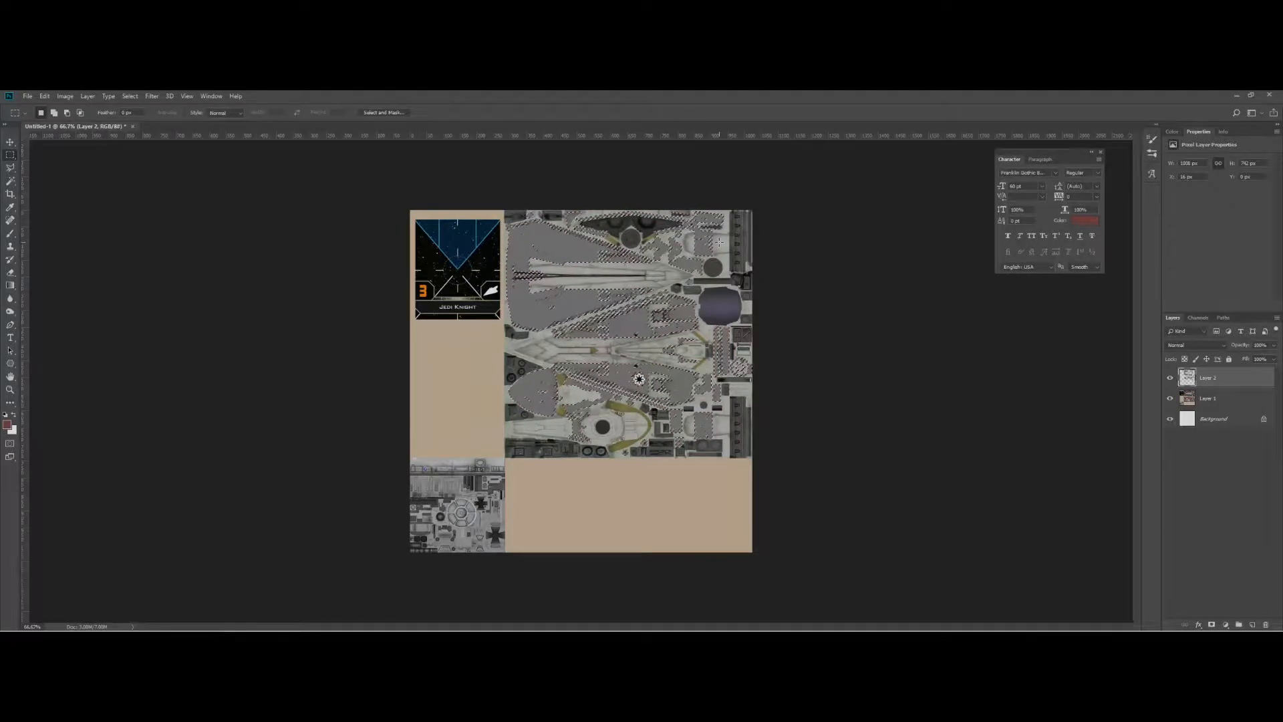
pyautogui.hotkey('ctrl', 'd')
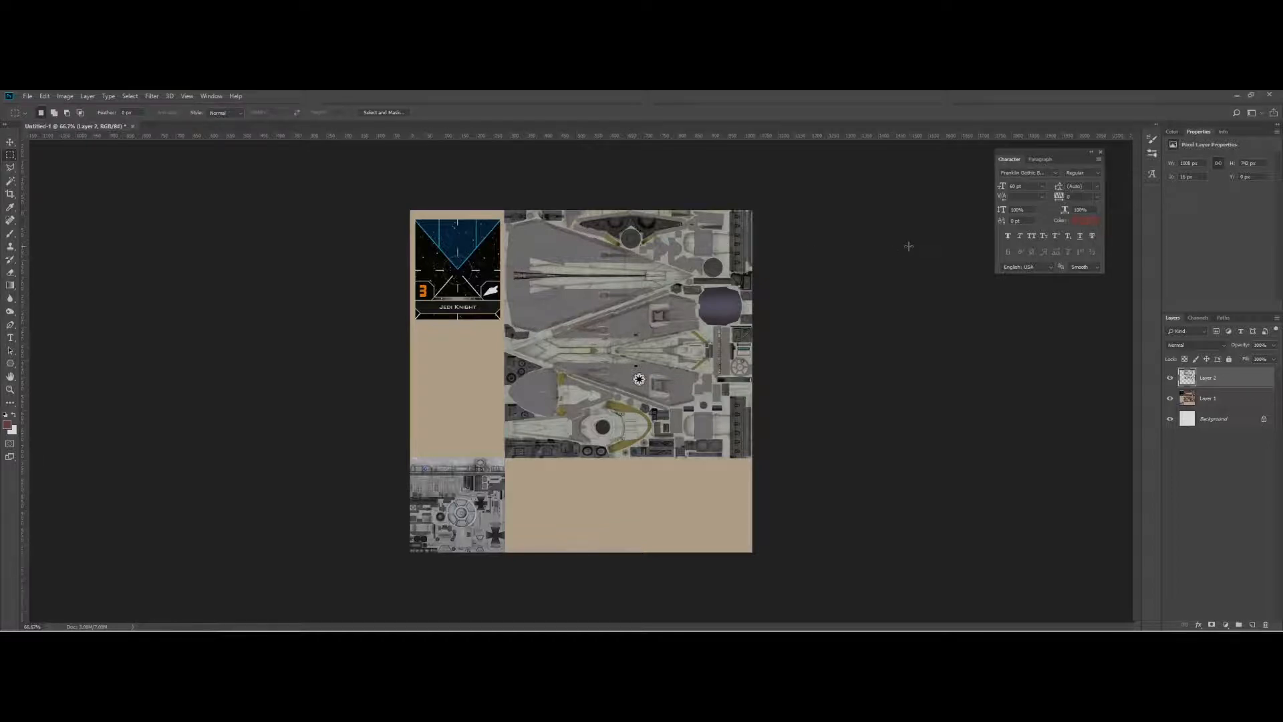
# Reload the selection and apply a yellow-purple-orange gradient diagonally across the hull areas, then deselect.
pyautogui.keyDown('ctrl'); pyautogui.click(1197, 384); pyautogui.keyUp('ctrl')
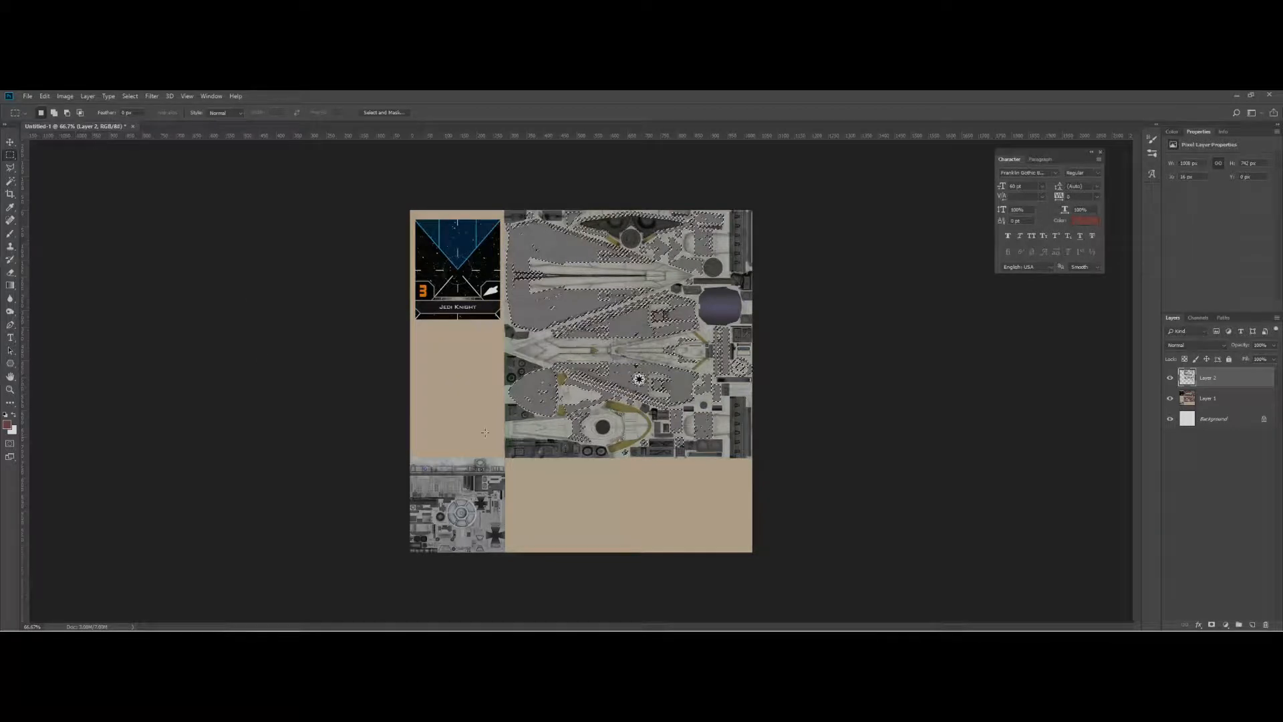
pyautogui.click(7, 286)
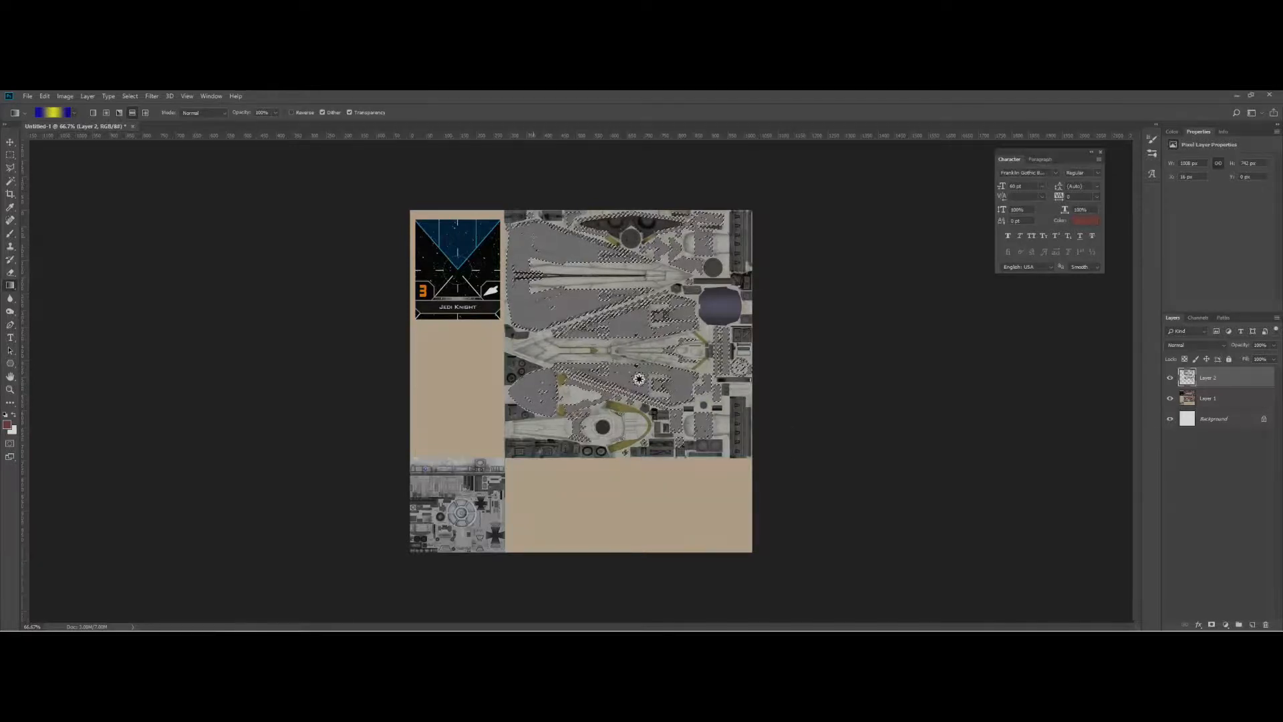
pyautogui.click(74, 113)
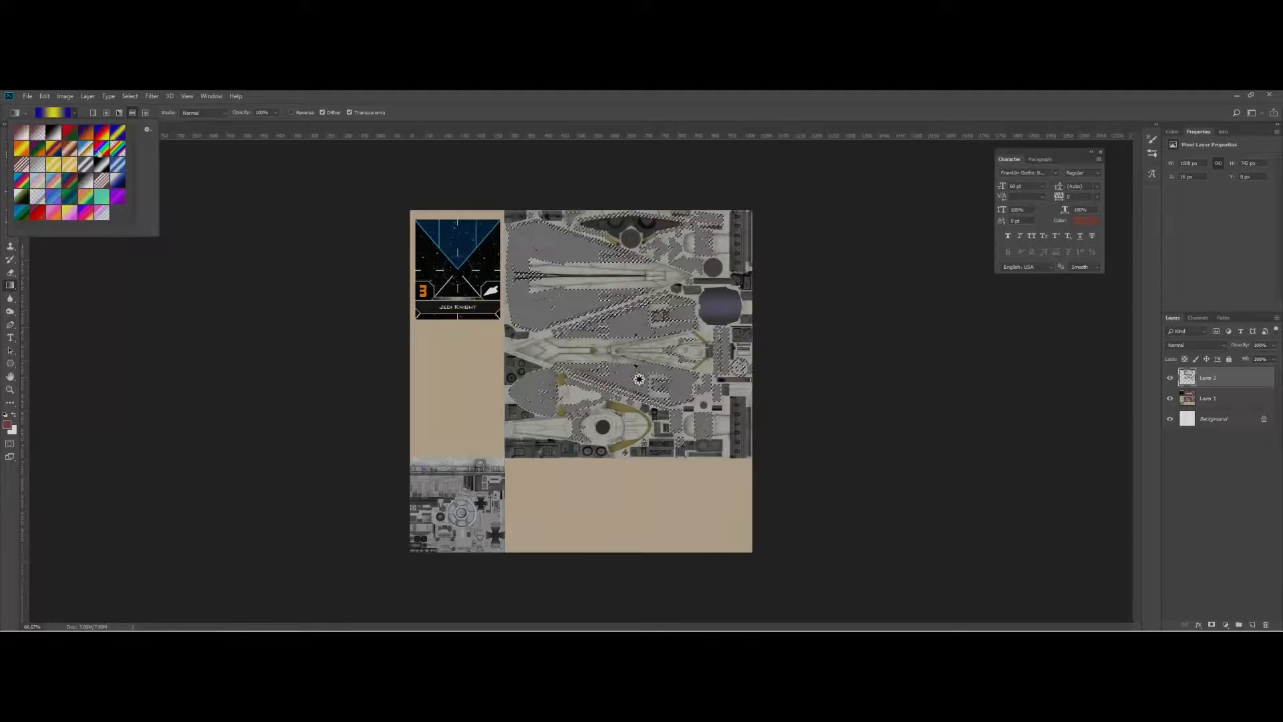
pyautogui.click(38, 149)
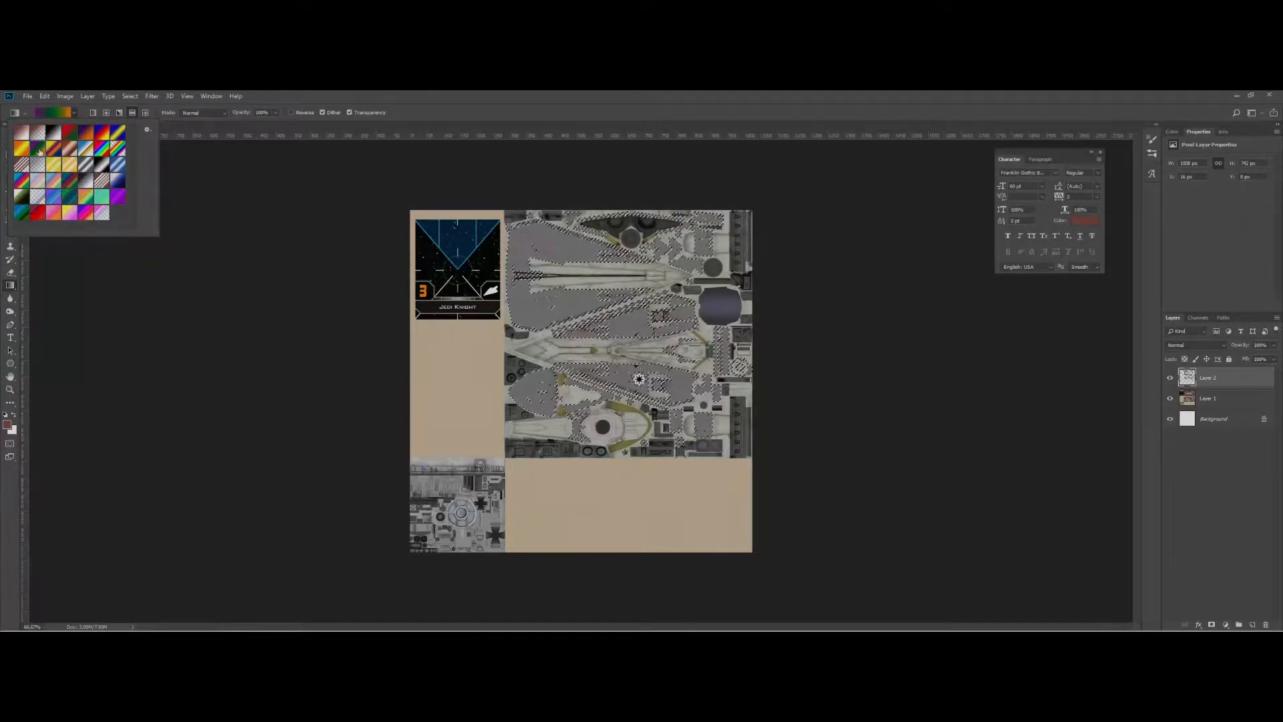
pyautogui.doubleClick(56, 152)
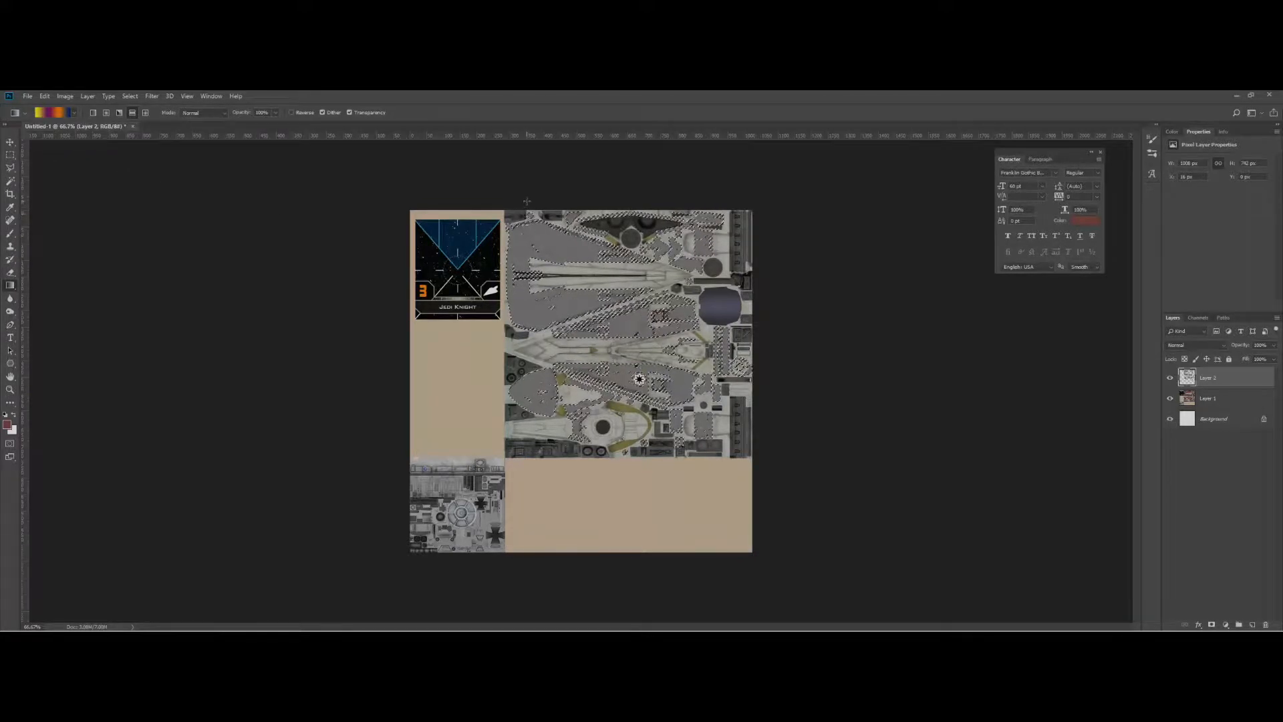
pyautogui.moveTo(675, 447); pyautogui.dragTo(744, 517)
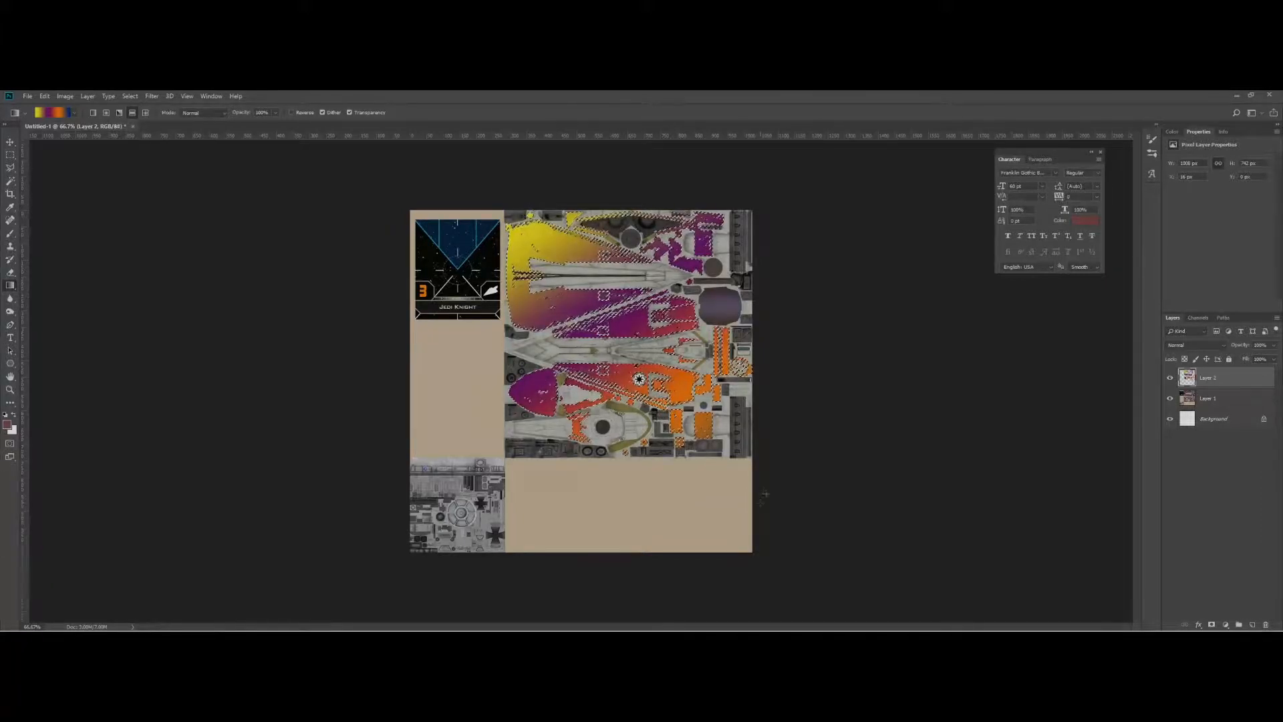
pyautogui.hotkey('ctrl', 'd')
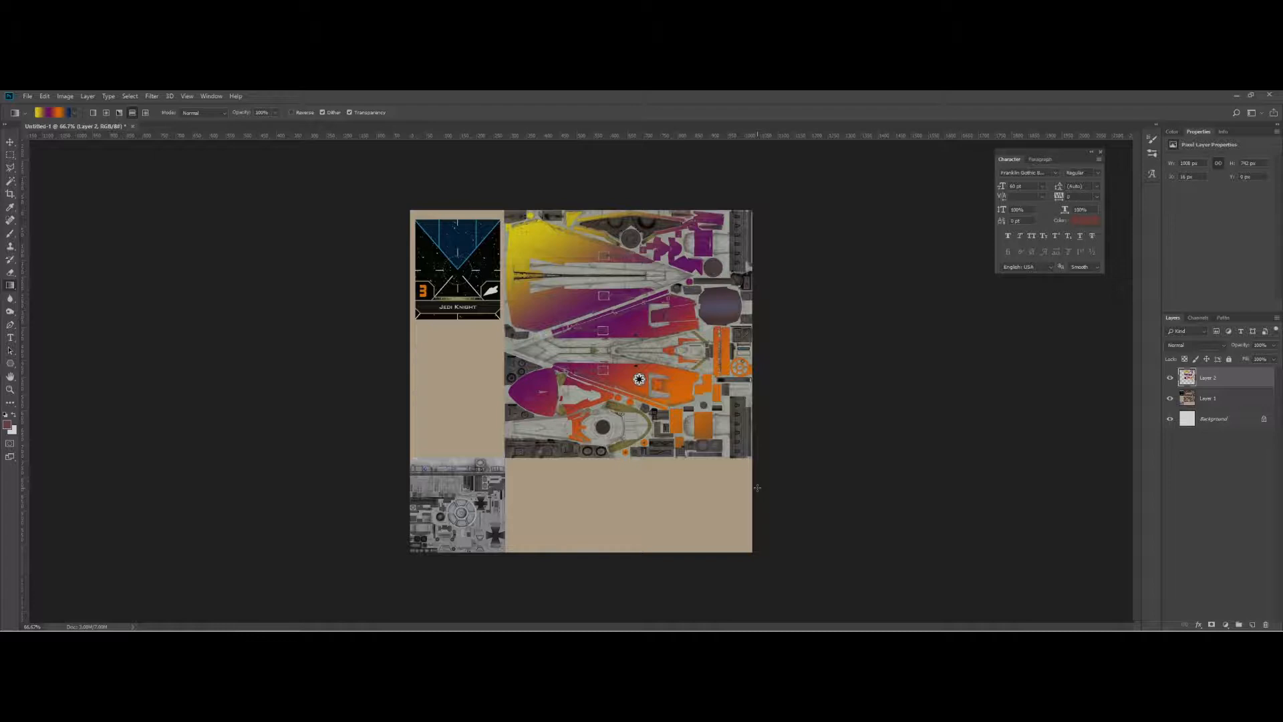
# Save a copy of the image as a PNG named delta7 in the Tutorial folder.
pyautogui.hotkey('ctrl', 'alt', 's')
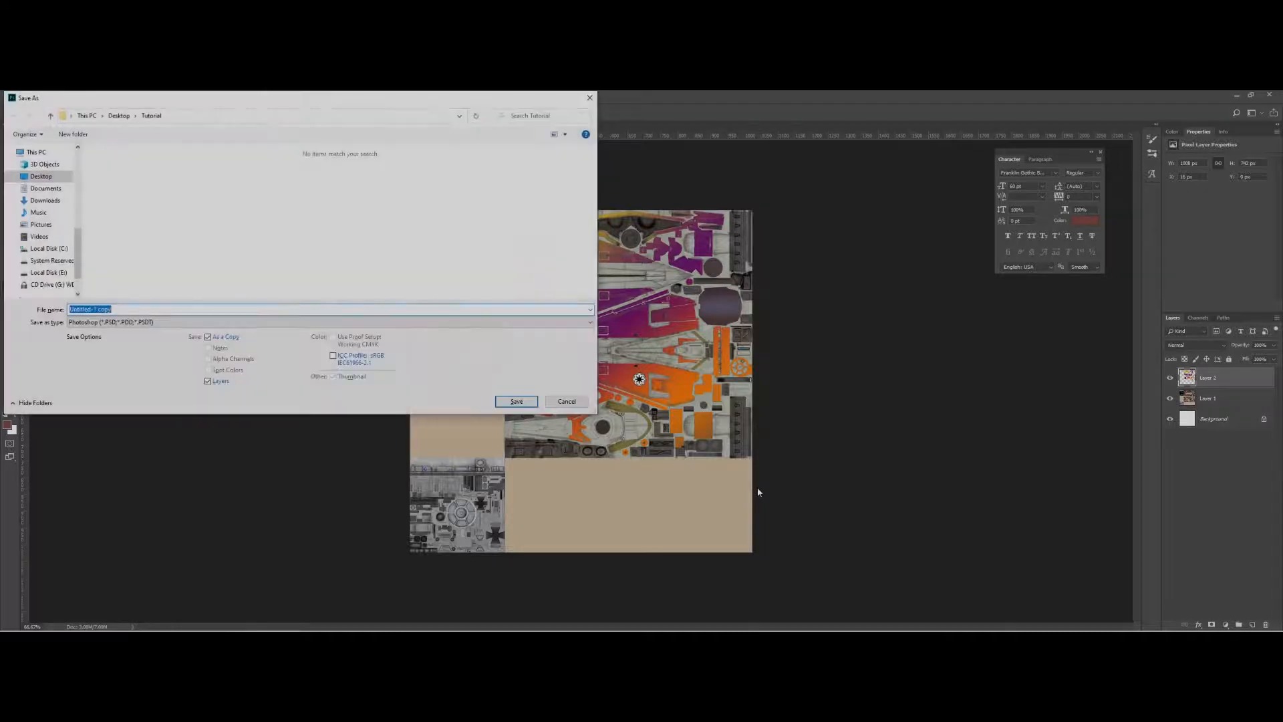
pyautogui.click(114, 323)
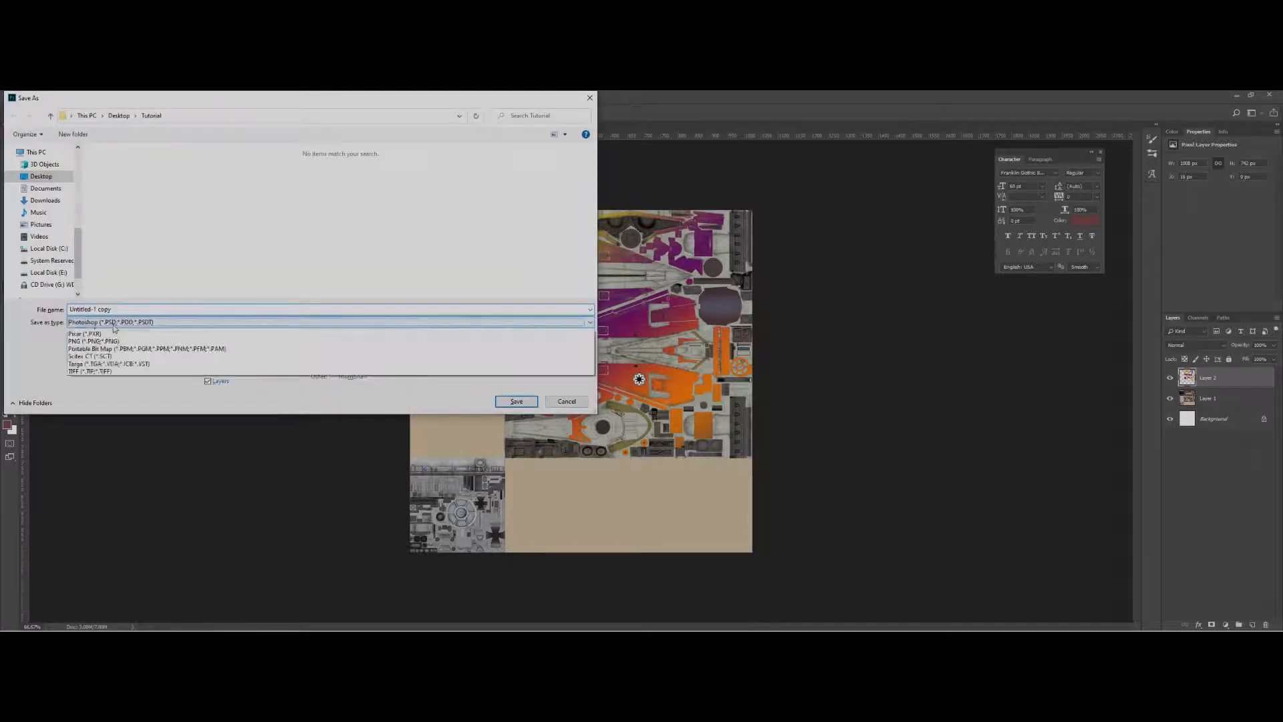
pyautogui.click(134, 459)
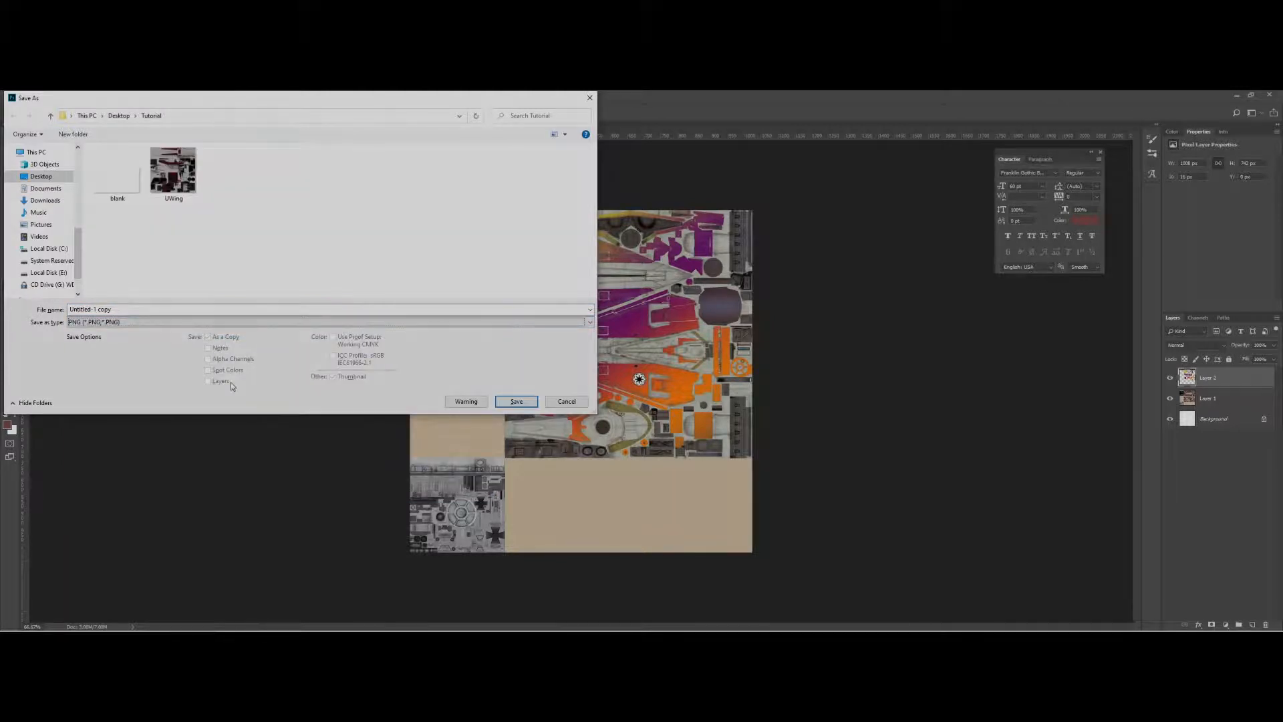
pyautogui.click(193, 309)
pyautogui.write('delta7')
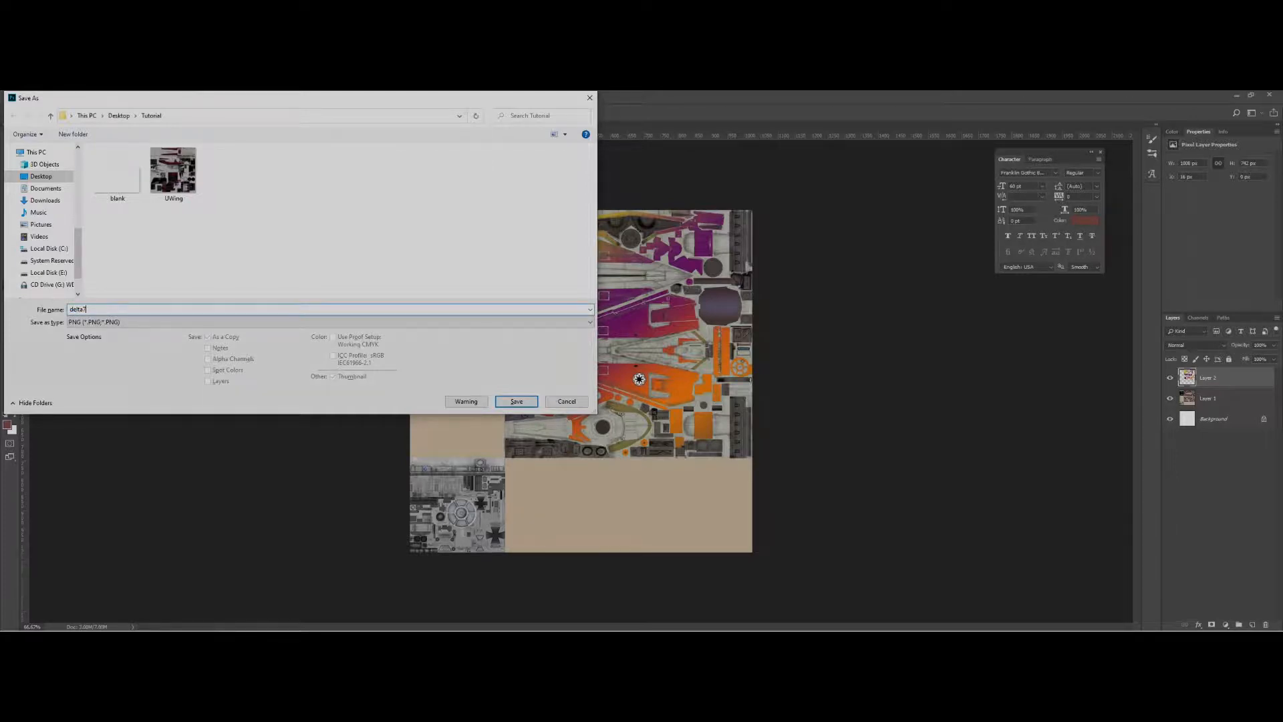
pyautogui.press('Return')
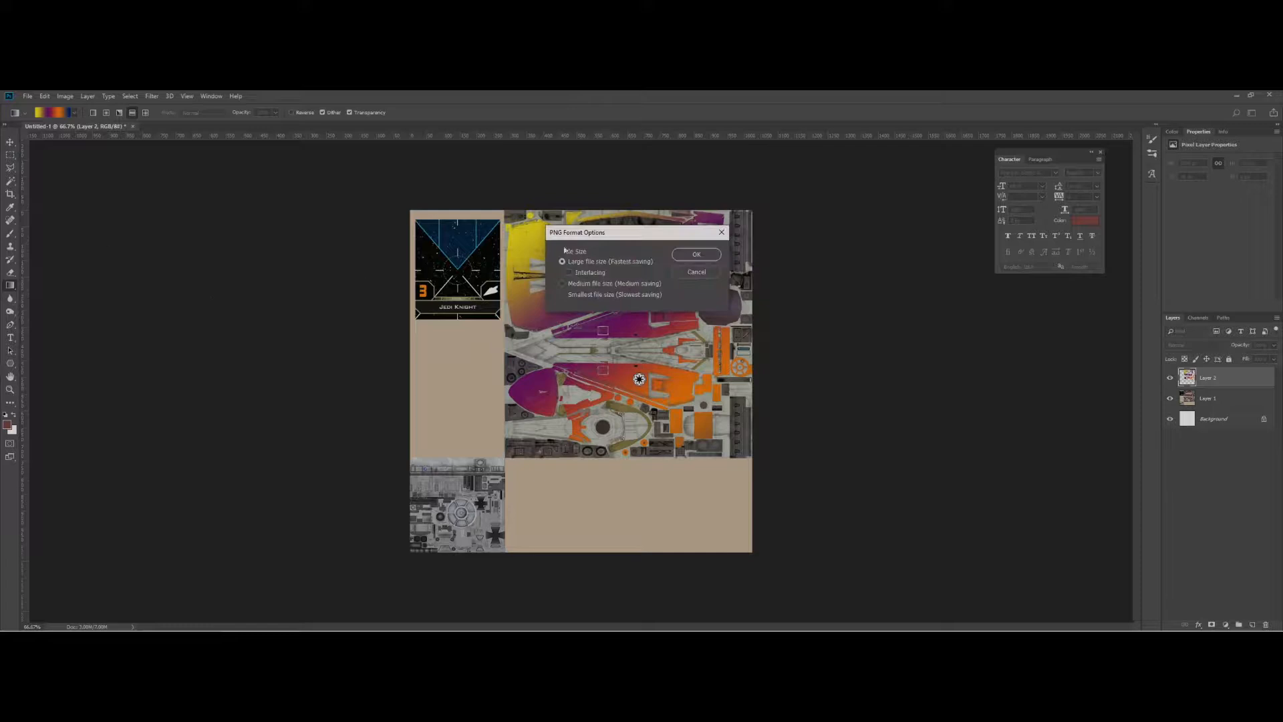
pyautogui.click(691, 254)
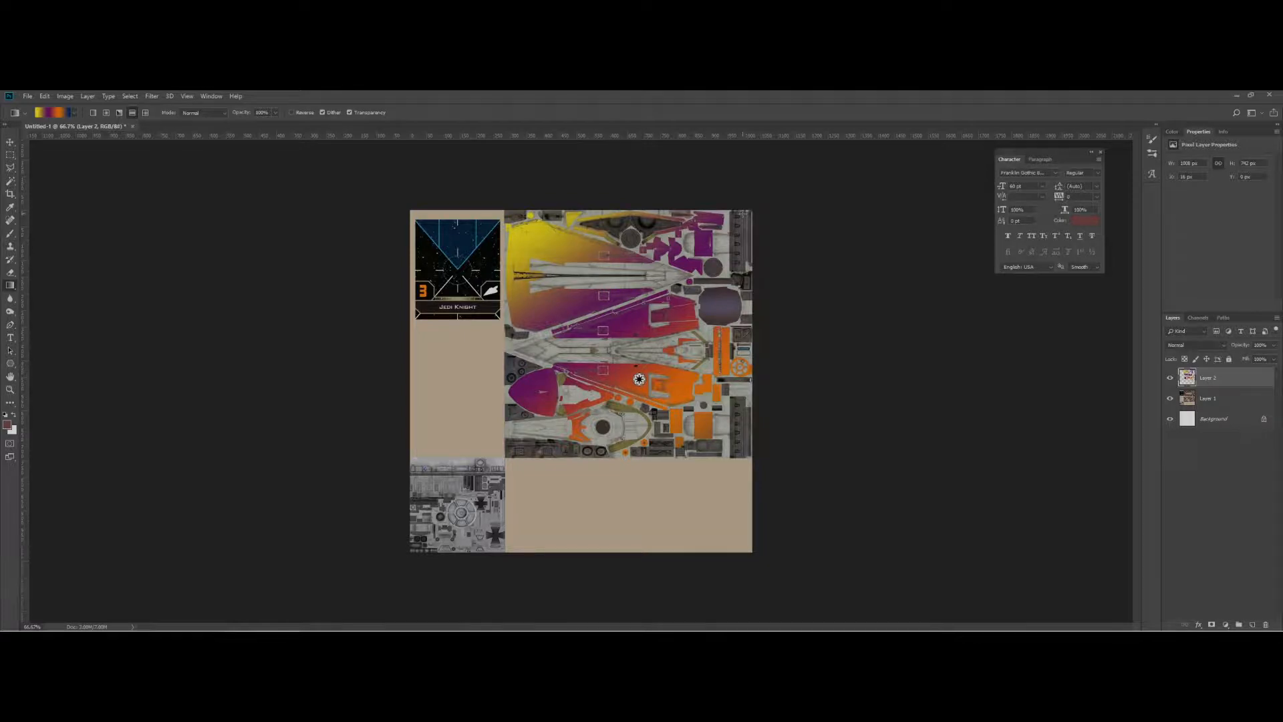
# Upload the delta7 PNG to Imgur as a new post and copy the uploaded image's address.
pyautogui.hotkey('alt', 'Tab')
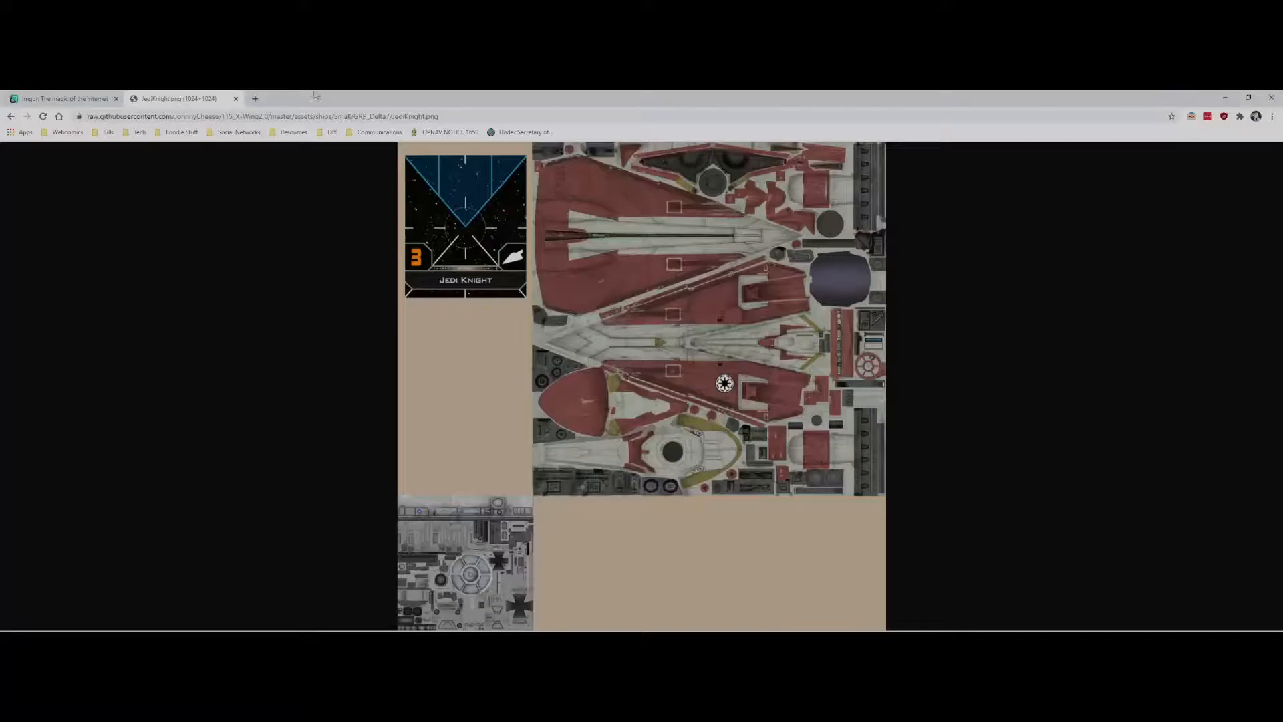
pyautogui.click(81, 99)
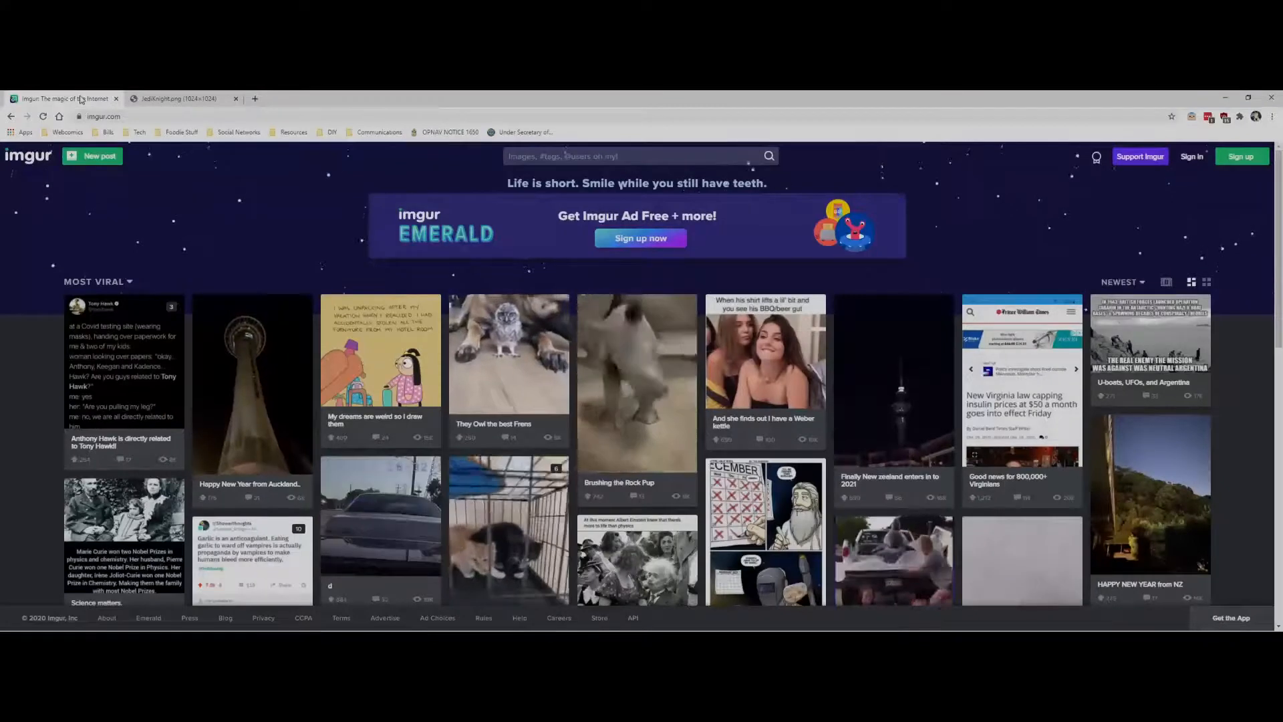
pyautogui.click(98, 158)
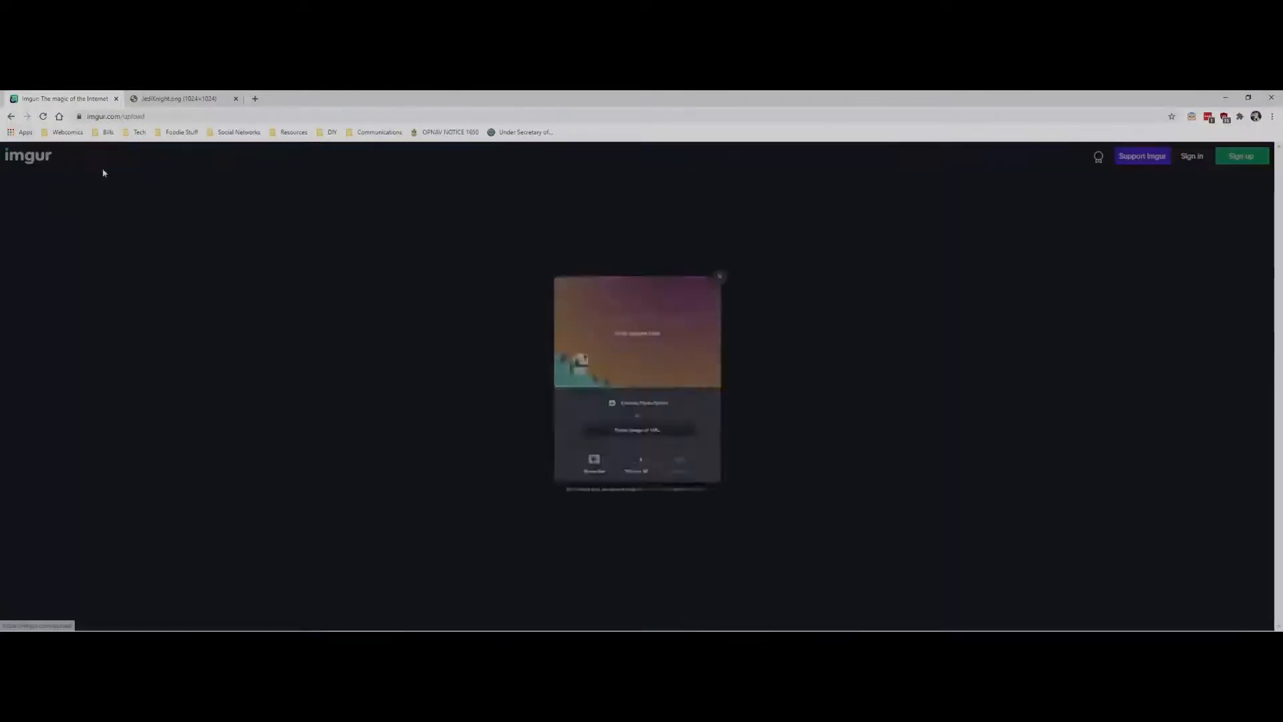
pyautogui.click(651, 415)
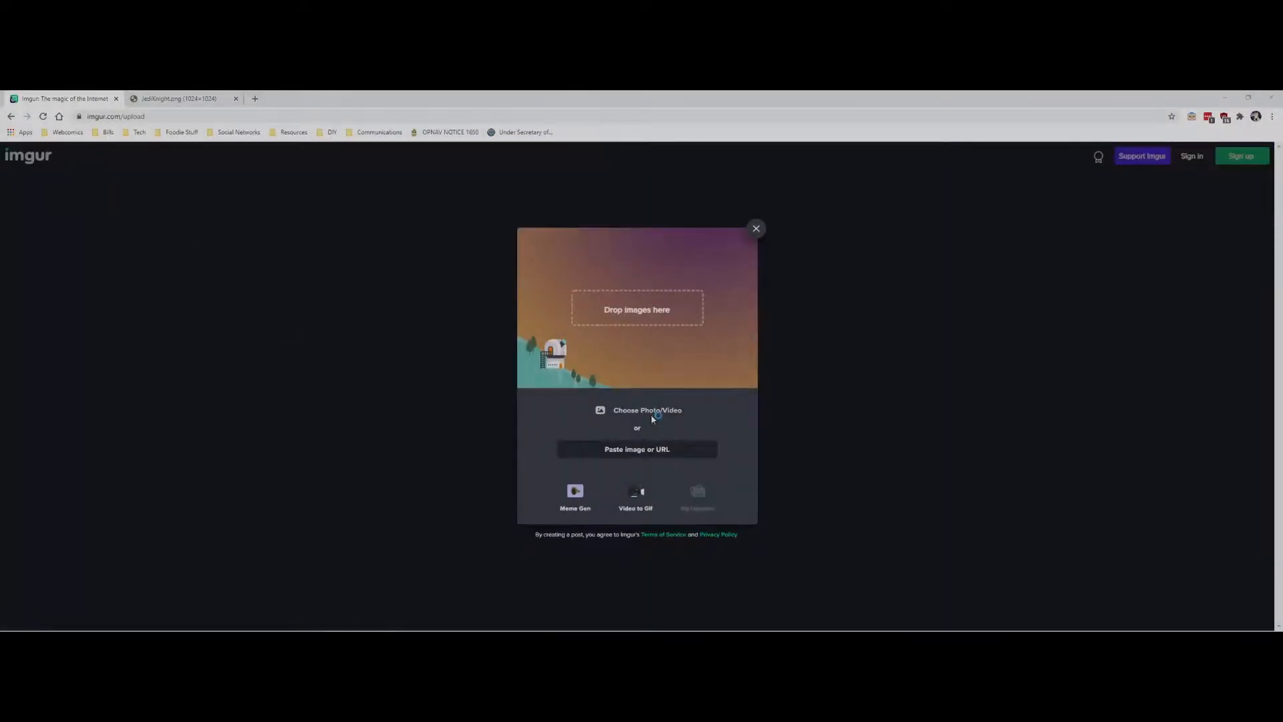
pyautogui.doubleClick(174, 190)
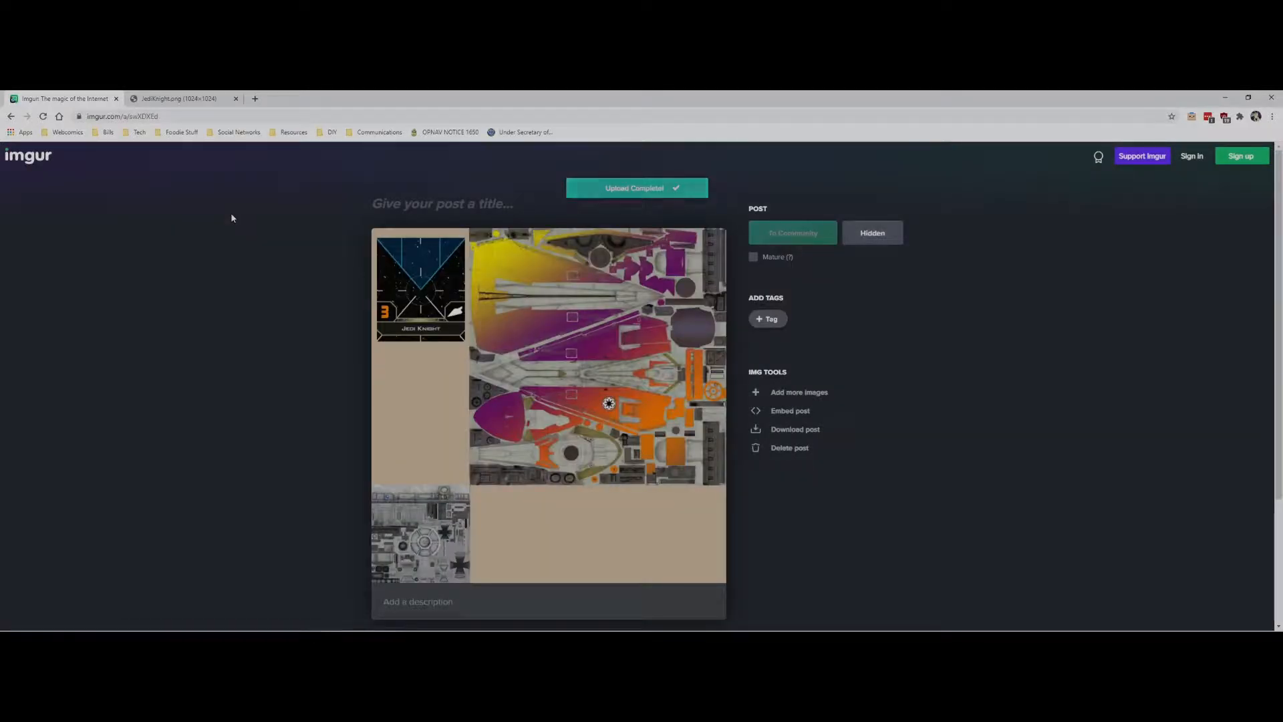
pyautogui.moveTo(388, 324)
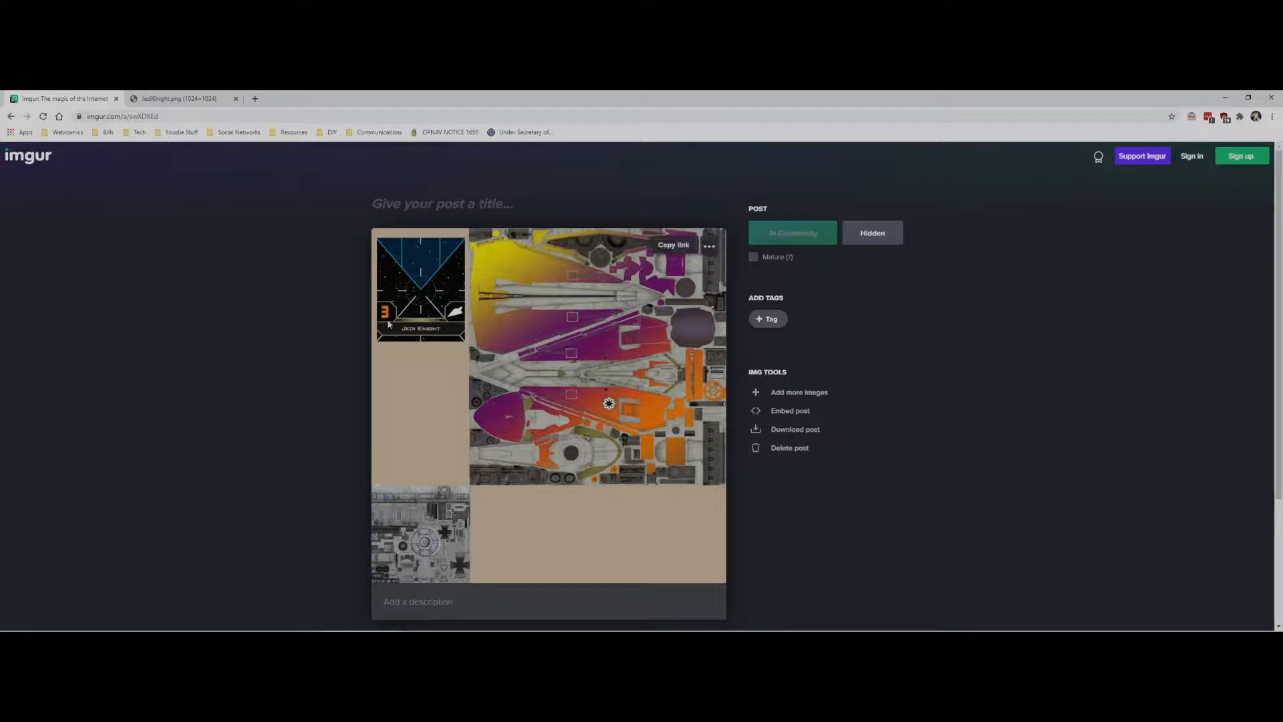
pyautogui.rightClick(565, 372)
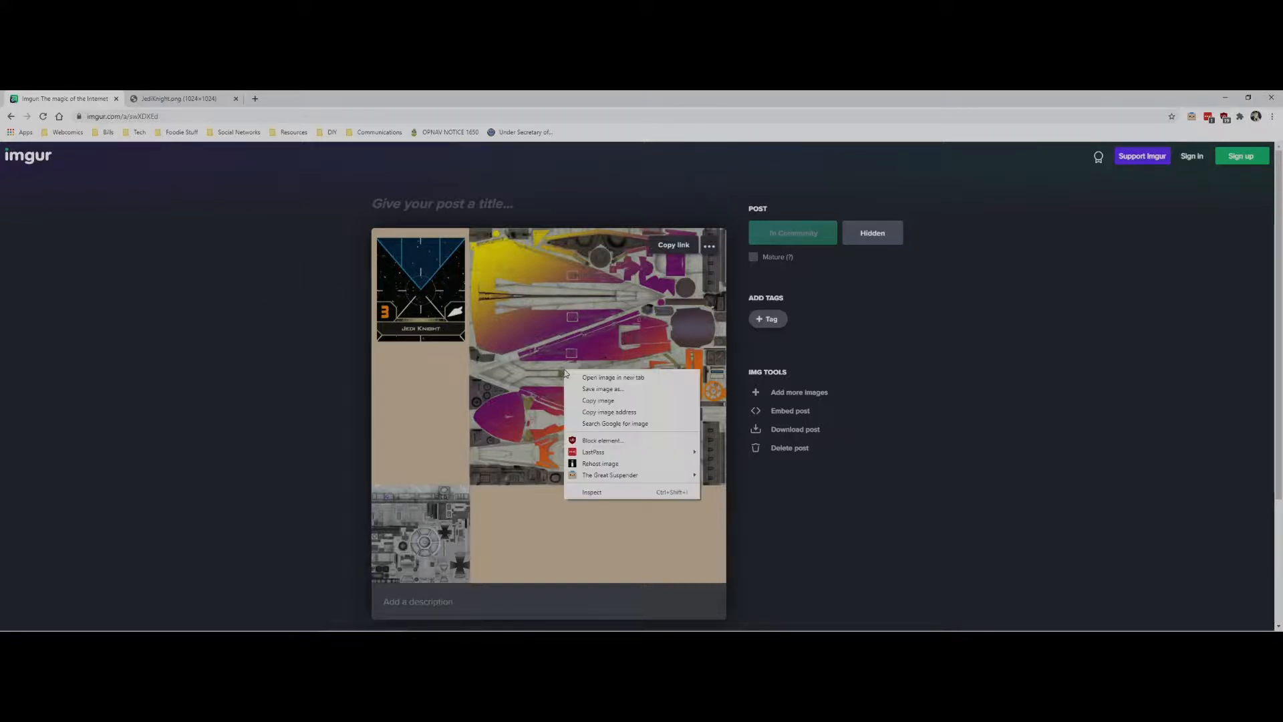
pyautogui.click(623, 413)
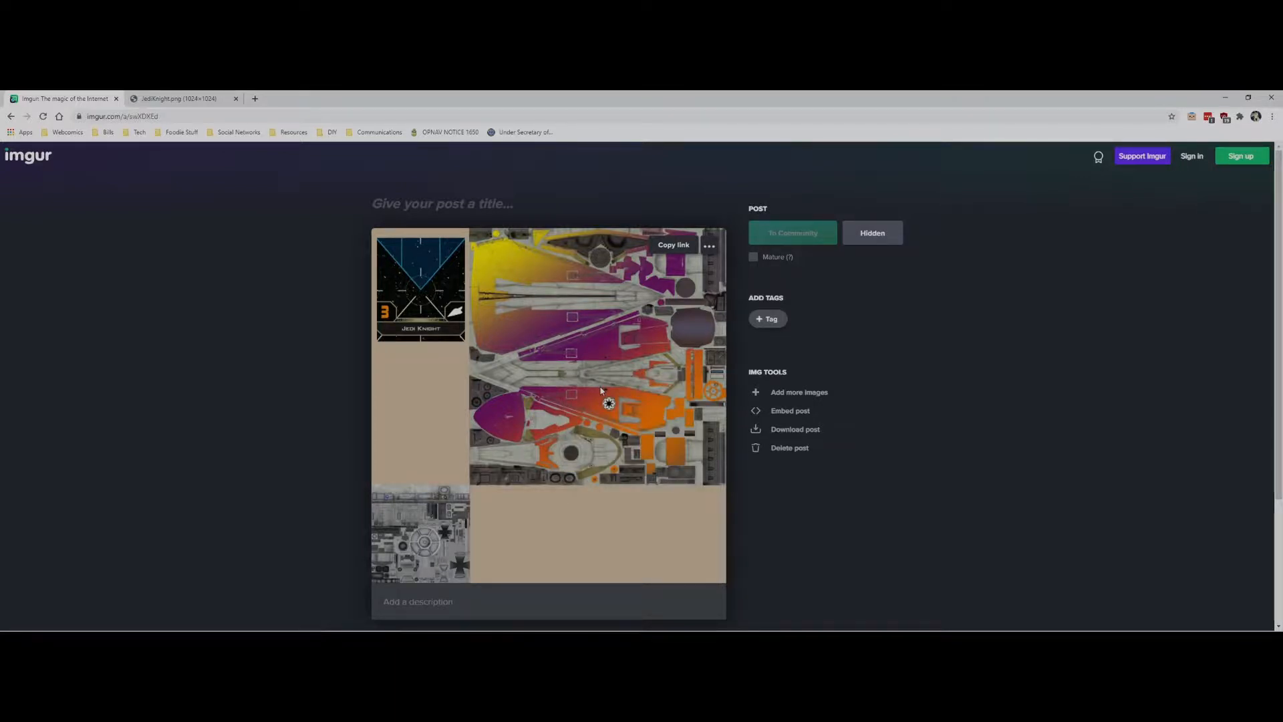
# Replace the Diffuse/Image URL in the ship's Custom Model settings with the copied Imgur address and import it.
pyautogui.hotkey('alt', 'Tab')
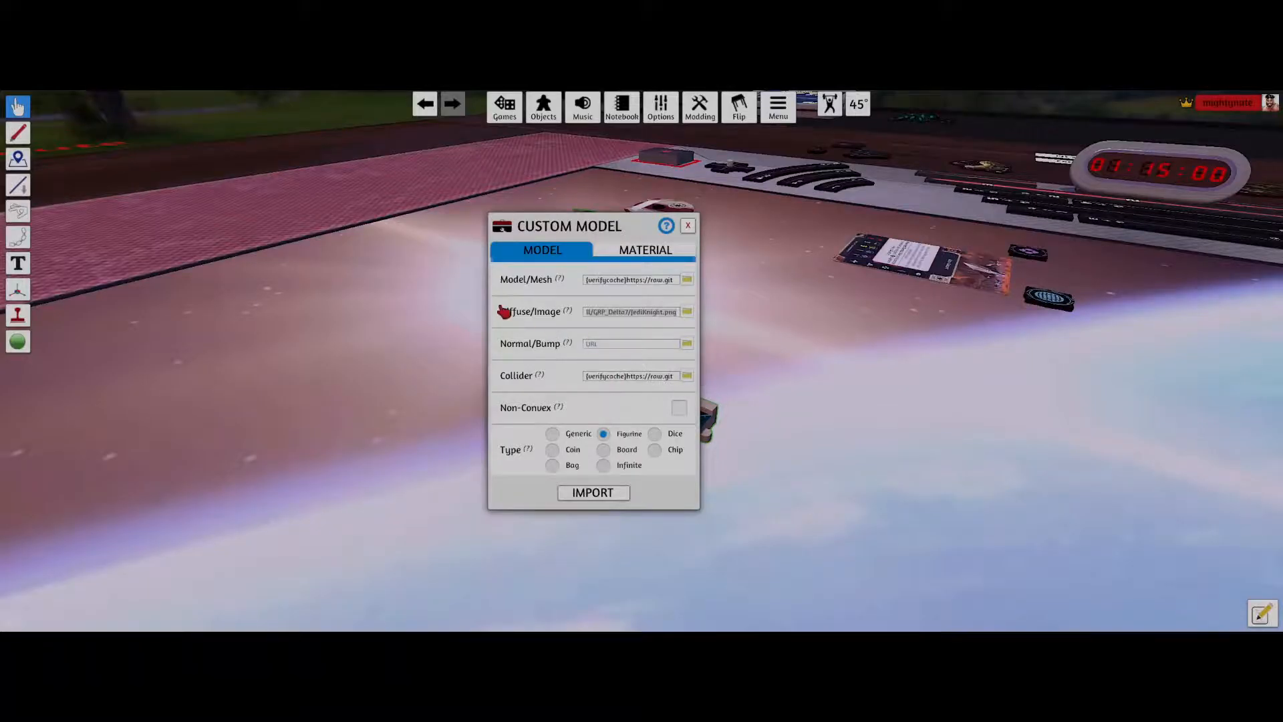
pyautogui.click(608, 312)
pyautogui.click(647, 376)
pyautogui.press('BackSpace')
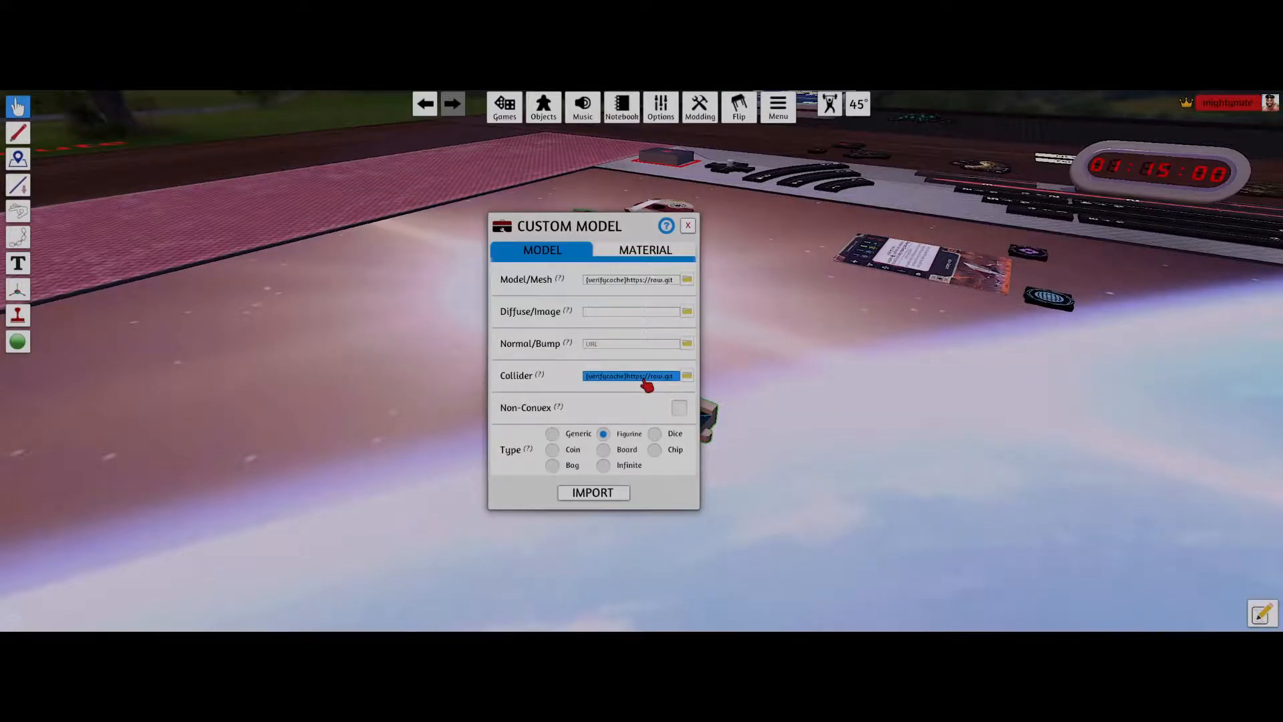
pyautogui.click(653, 314)
pyautogui.hotkey('ctrl', 'v')
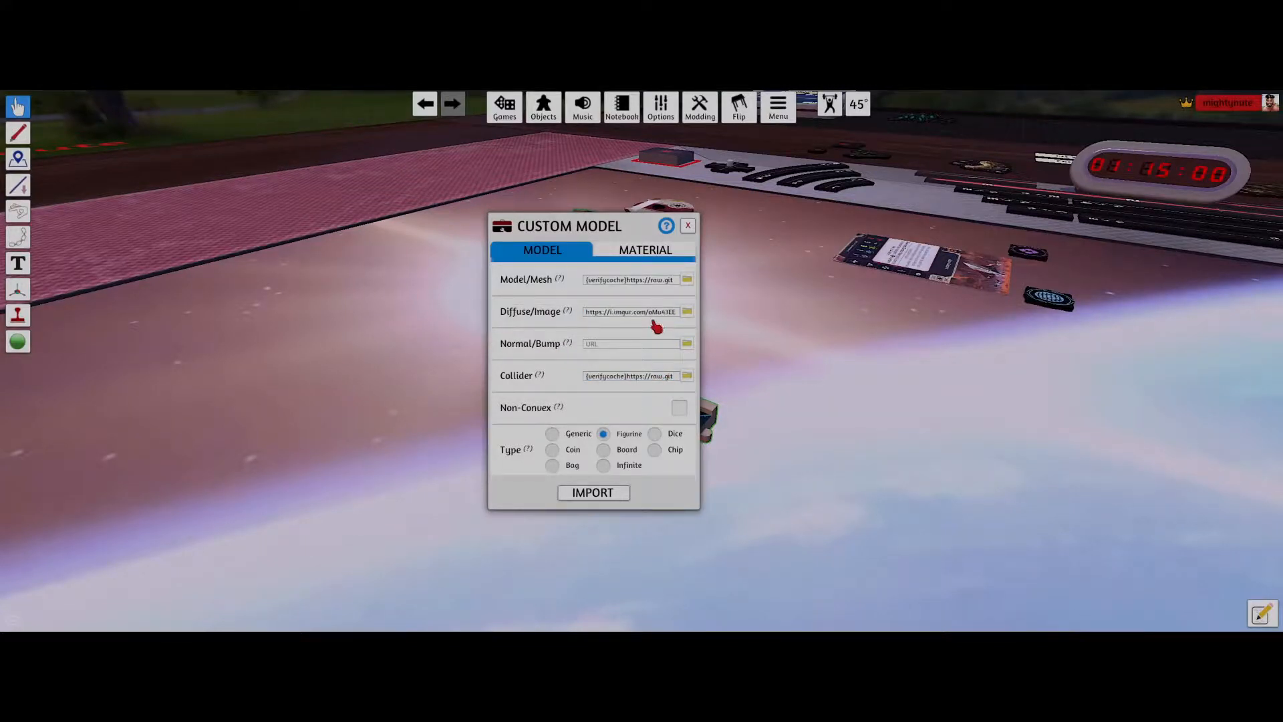
pyautogui.click(602, 497)
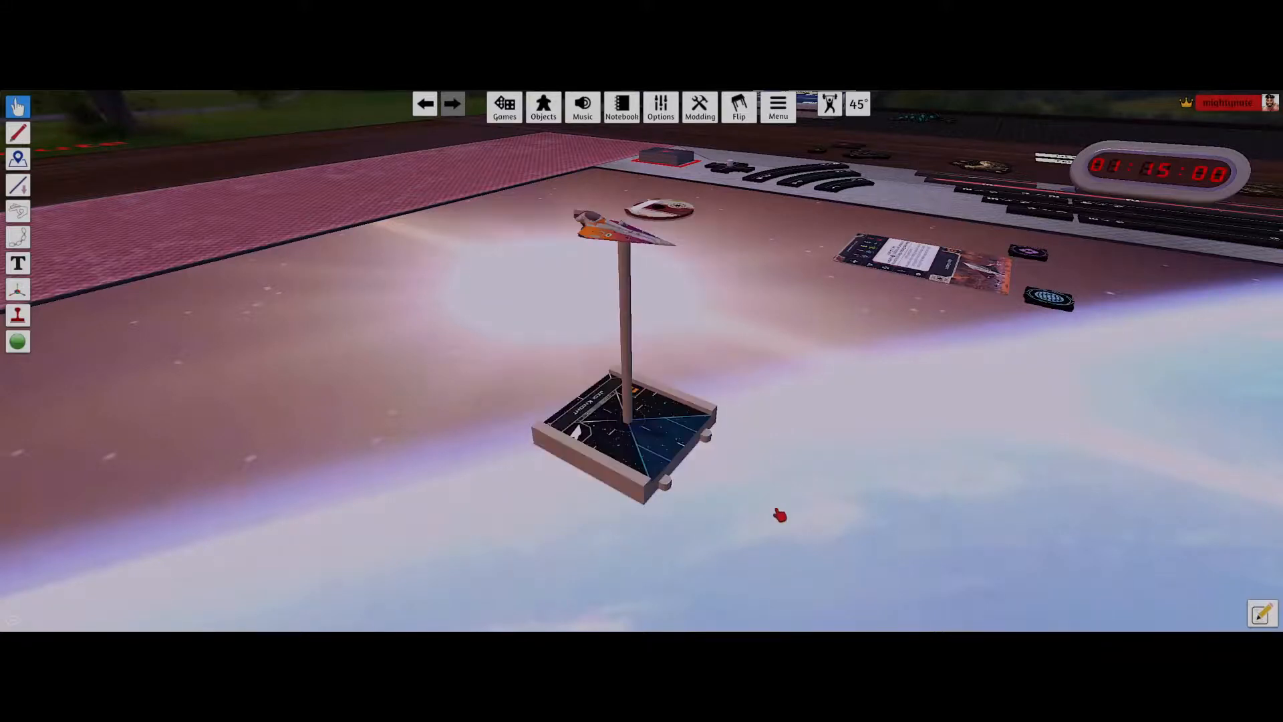
# Inspect the reskinned Jedi Knight ship on the table from several angles.
pyautogui.scroll(3, 836, 325)
pyautogui.press('w')
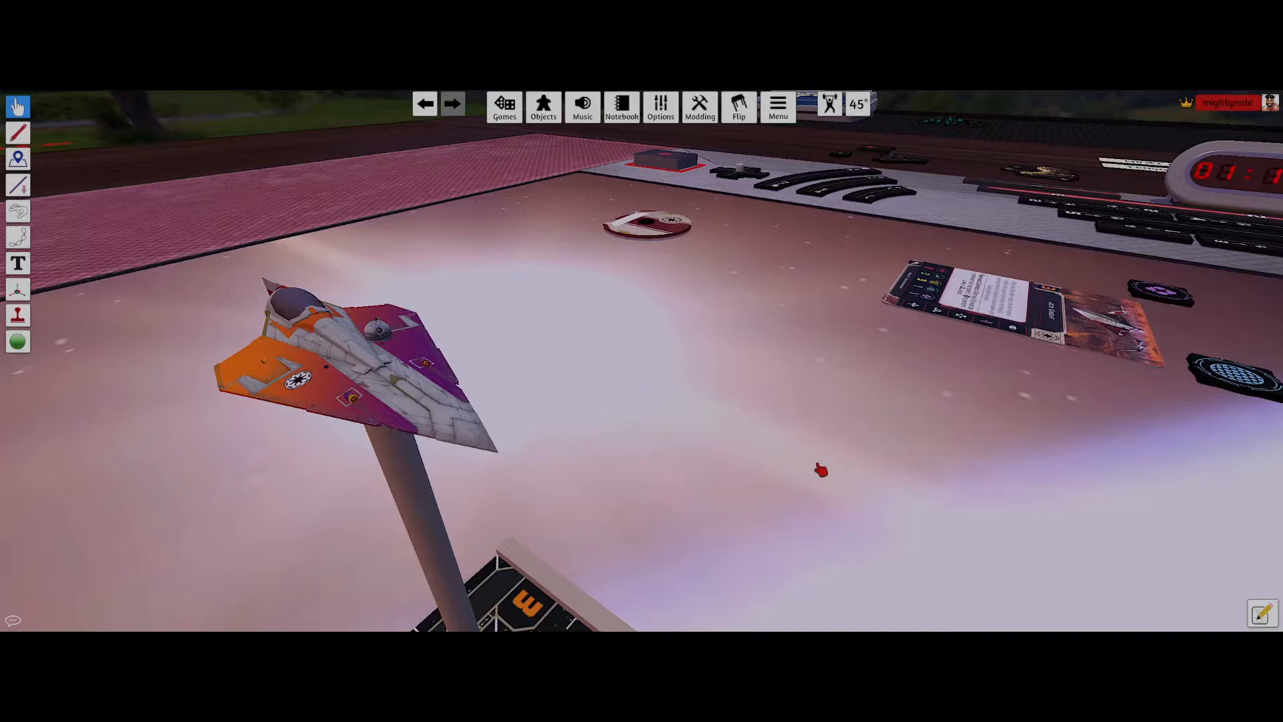
pyautogui.scroll(-5, 778, 379)
pyautogui.moveTo(796, 392); pyautogui.dragTo(1133, 629)
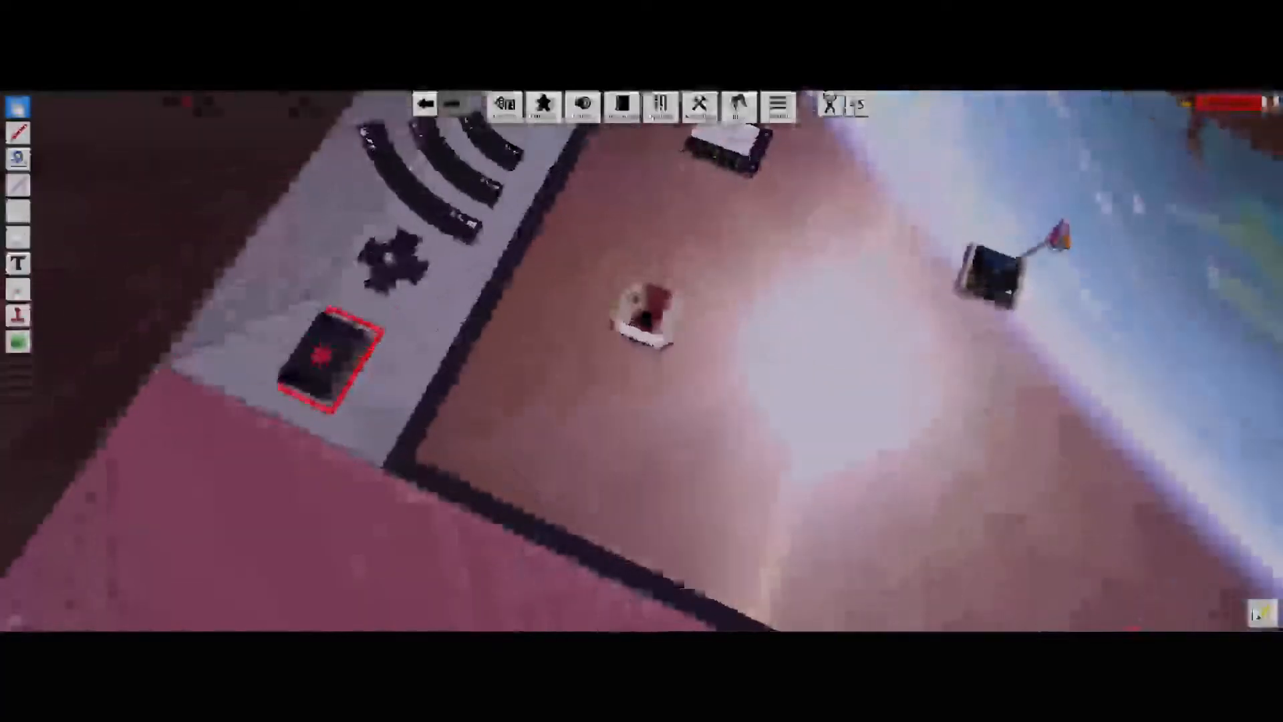
pyautogui.moveTo(1117, 470); pyautogui.dragTo(876, 498)
pyautogui.scroll(4, 877, 498)
pyautogui.moveTo(902, 398); pyautogui.dragTo(707, 455)
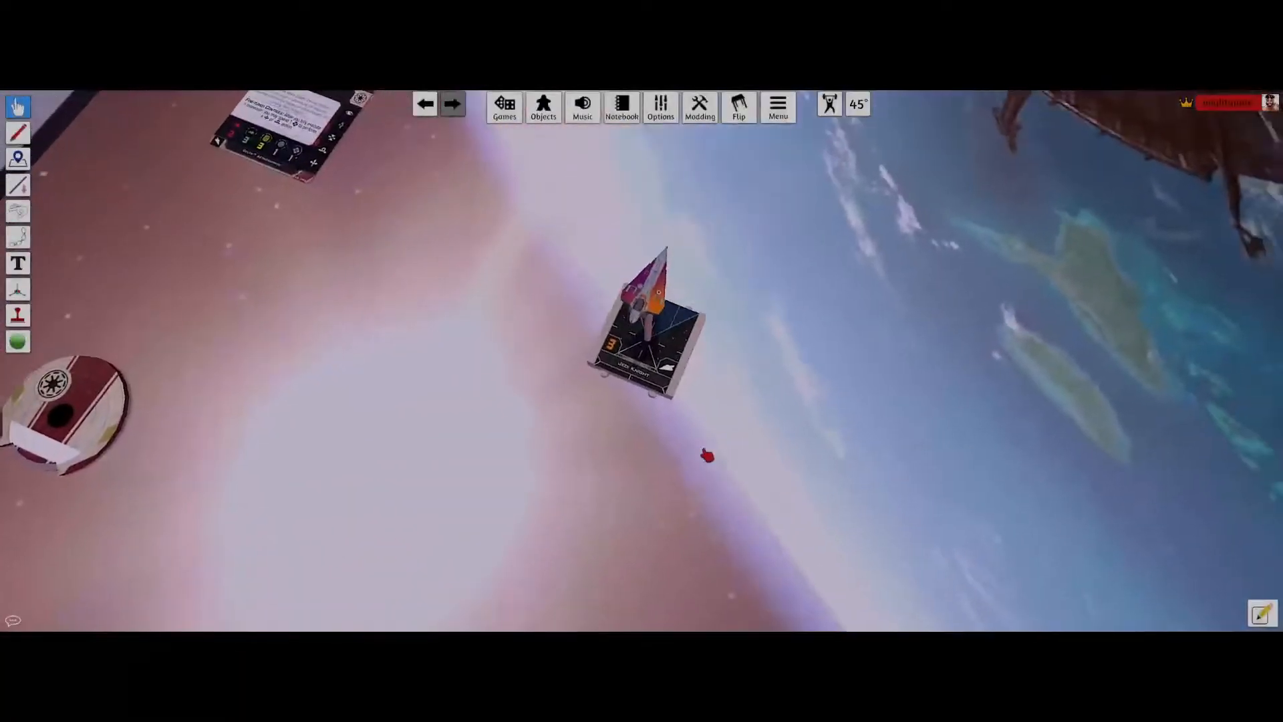
pyautogui.rightClick(682, 342)
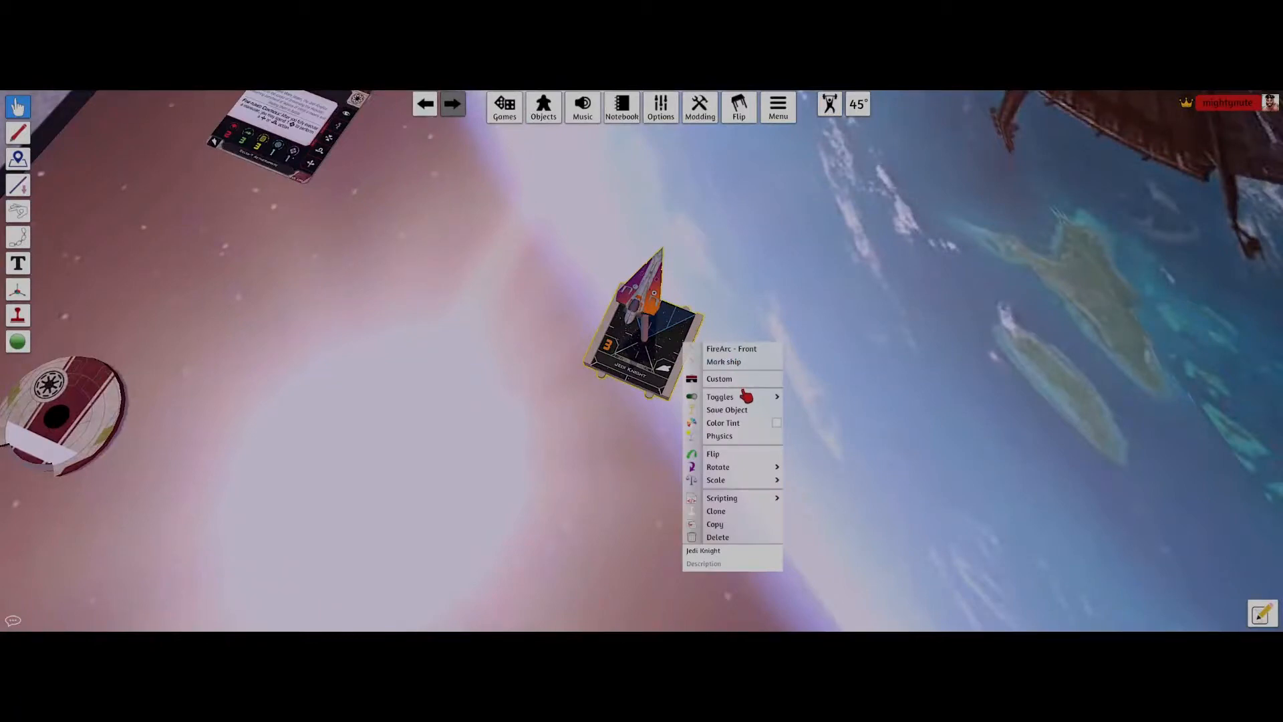
pyautogui.click(735, 410)
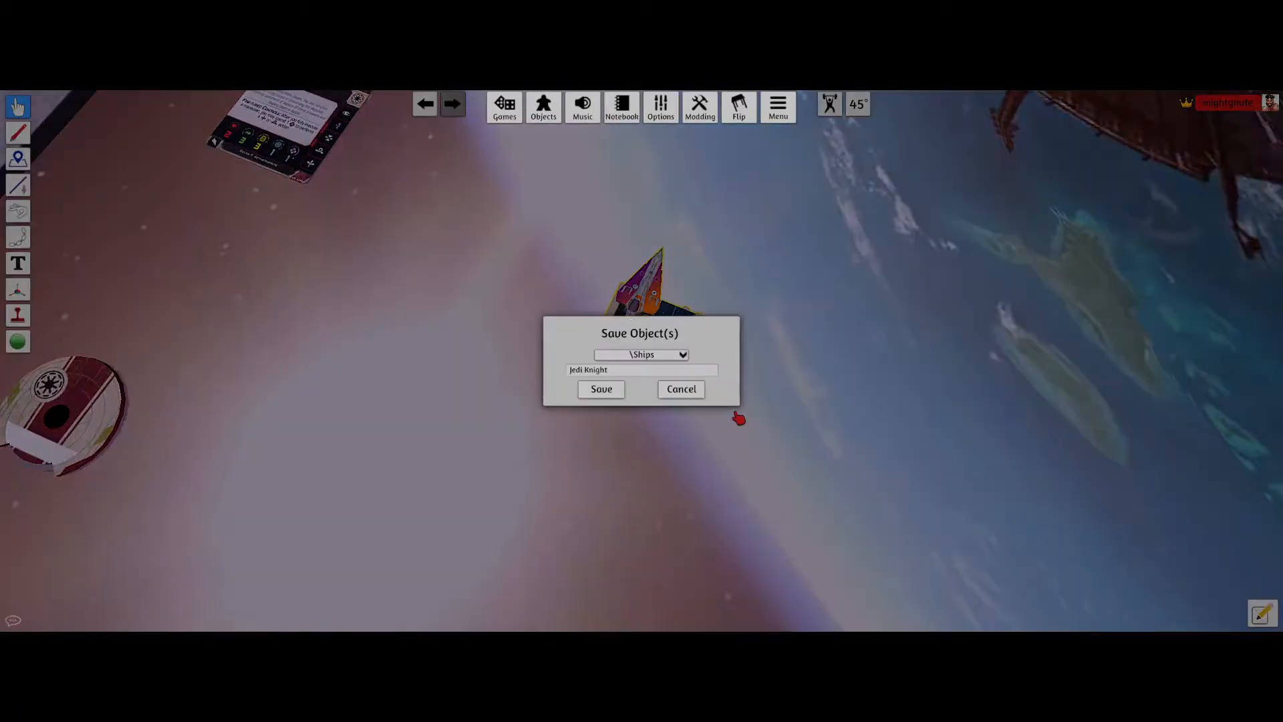
pyautogui.click(698, 389)
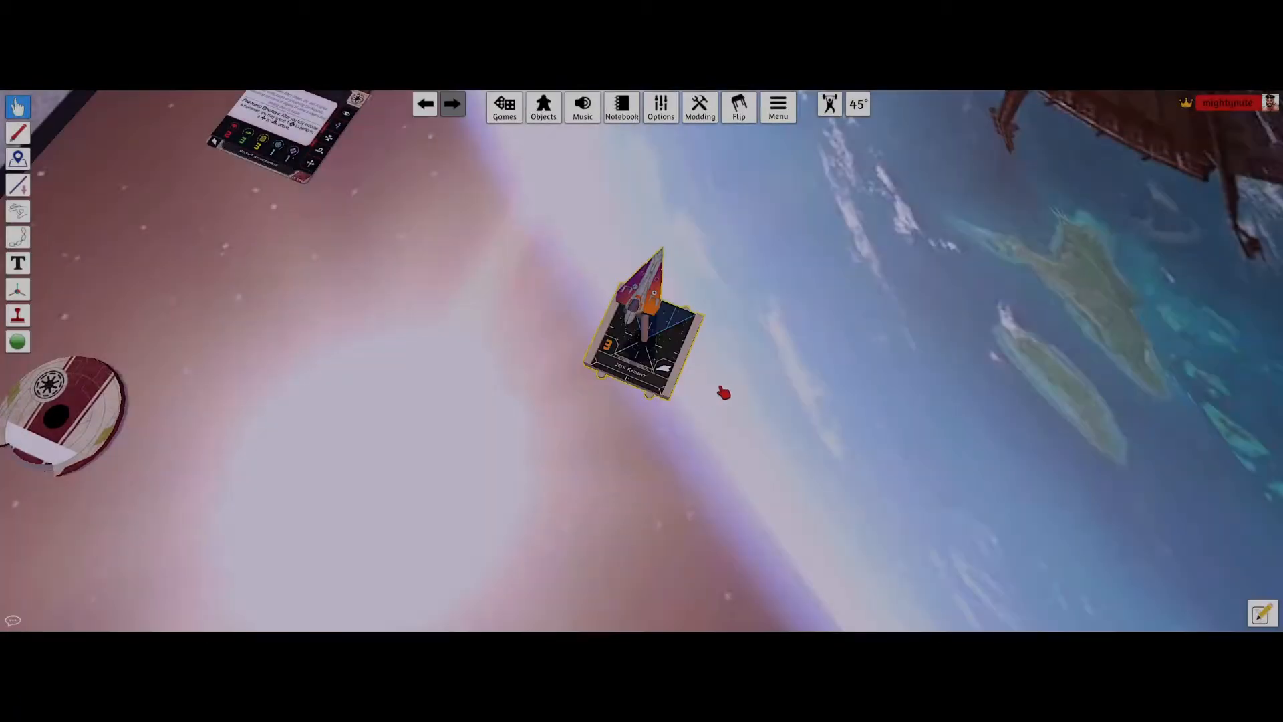